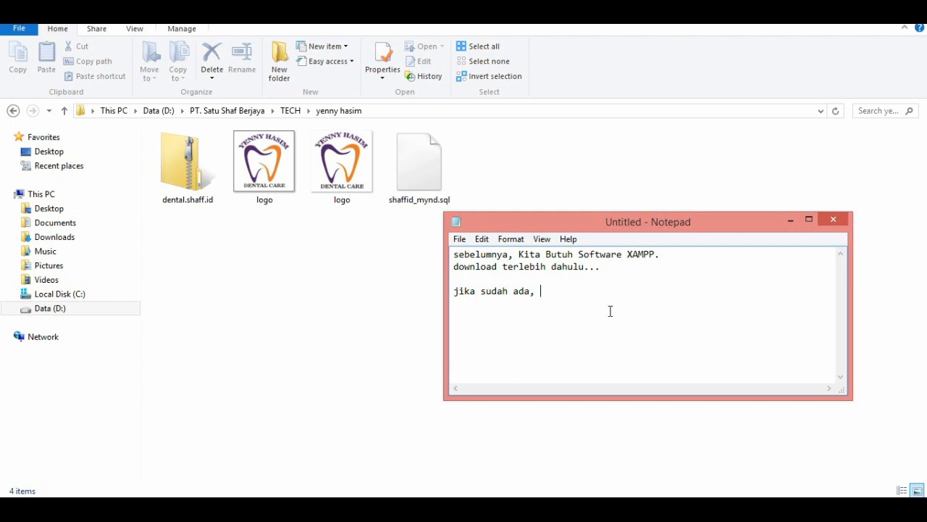
Continue the note line after "jika sudah ada," with "copy file yang telah di download".
{"action": "type", "text": "copy file yang telah di download "}
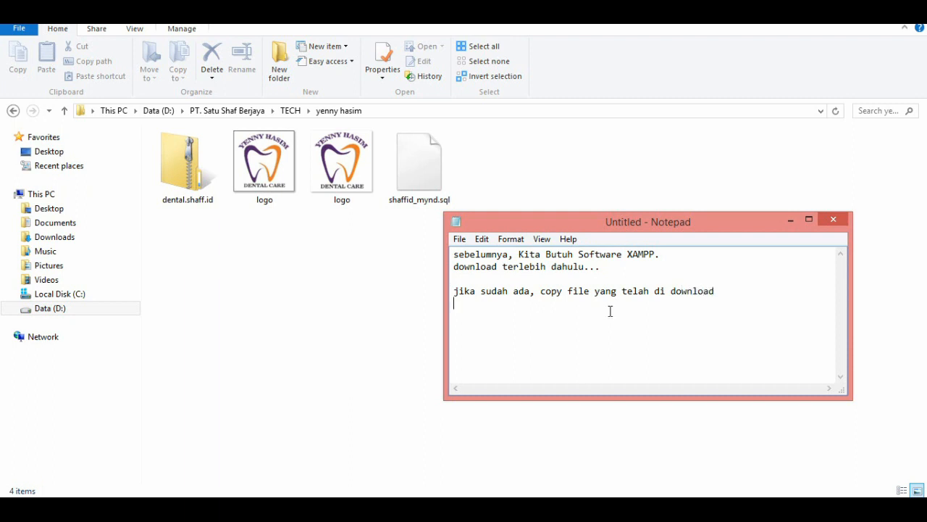
{"action": "type", "text": "ke folder Local Disk "}
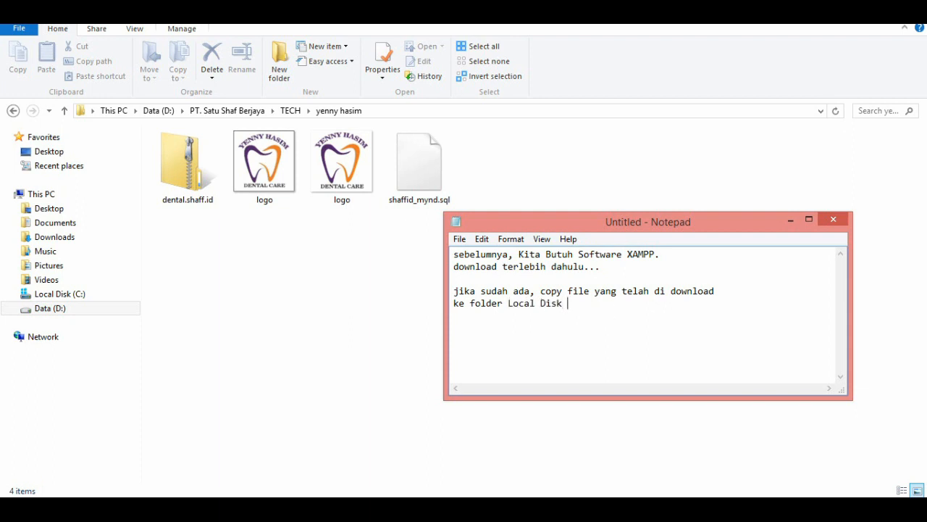
{"action": "type", "text": "(C)/xampp/htdoc"}
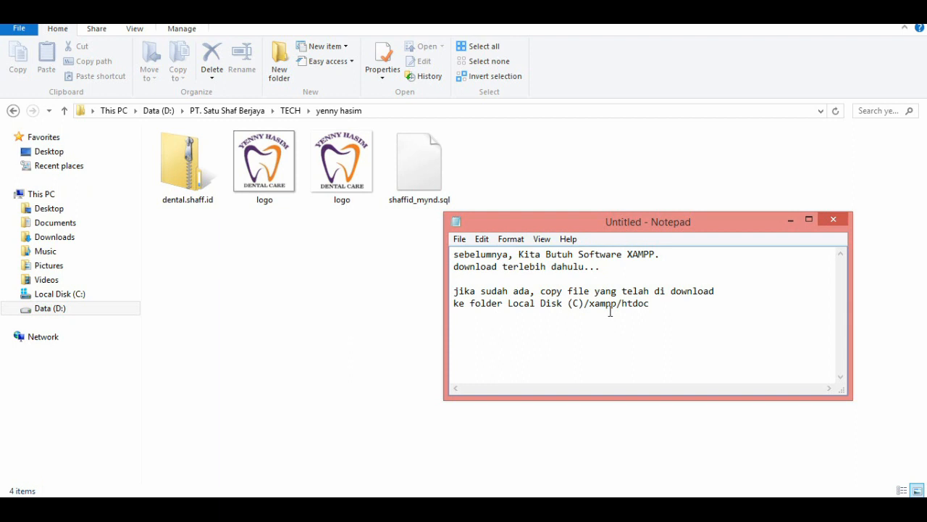
Switch to File Explorer and copy the dental.shaff.id zip archive into the htdocs folder of xampp5 on Local Disk (C:).
{"action": "left_click", "coordinate": [176, 174]}
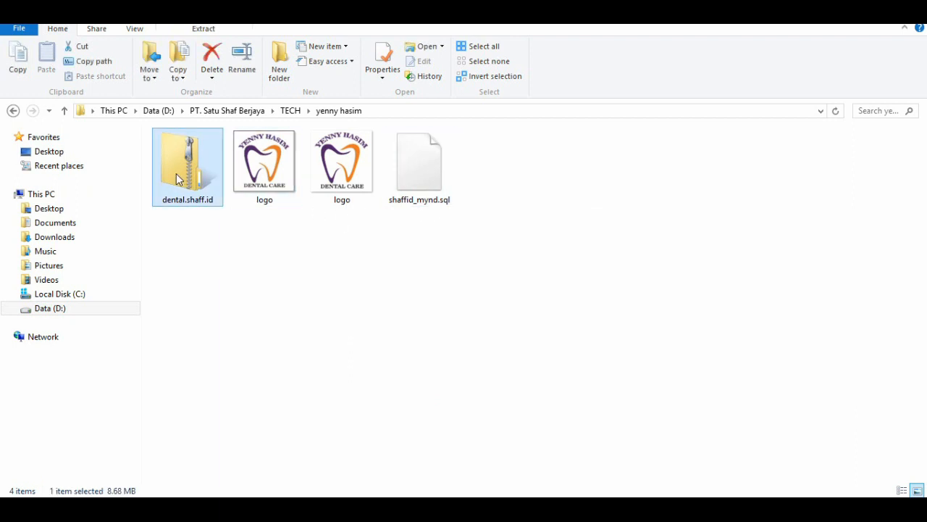
{"action": "right_click", "coordinate": [176, 173]}
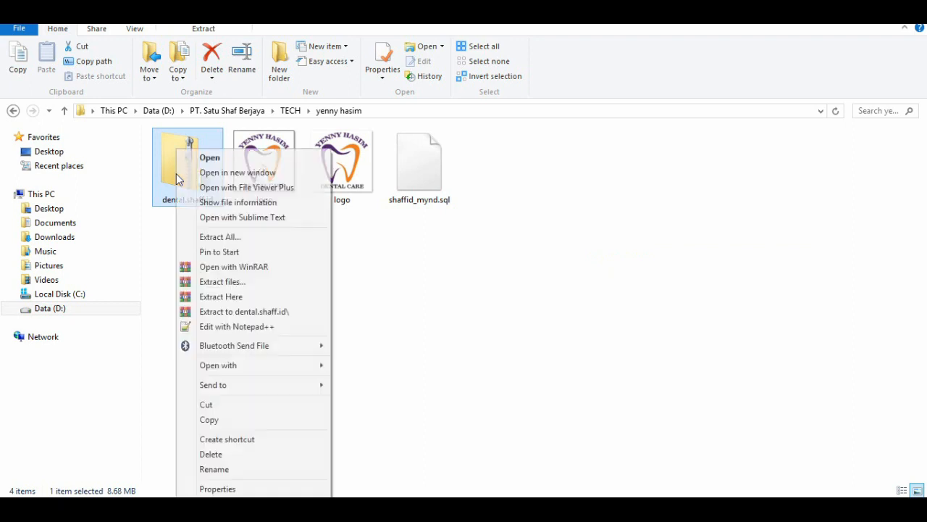
{"action": "left_click", "coordinate": [213, 421]}
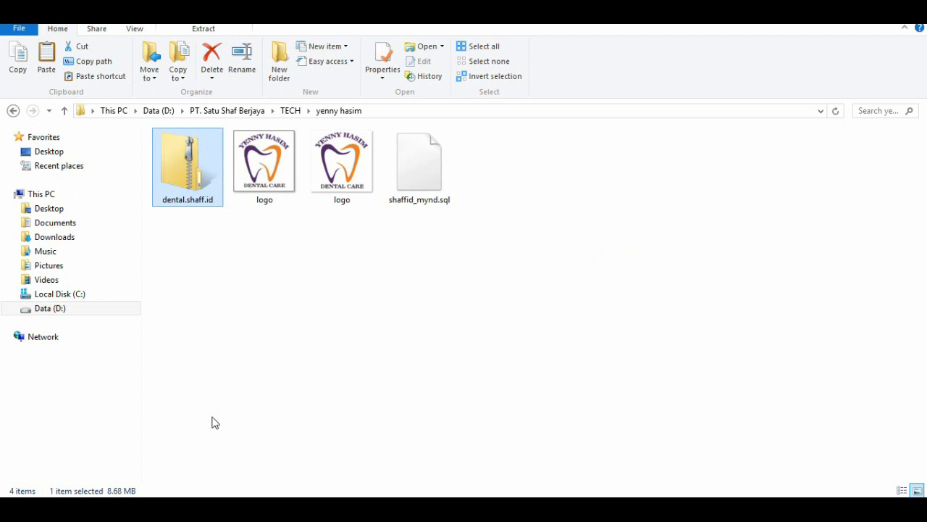
{"action": "left_click", "coordinate": [76, 297]}
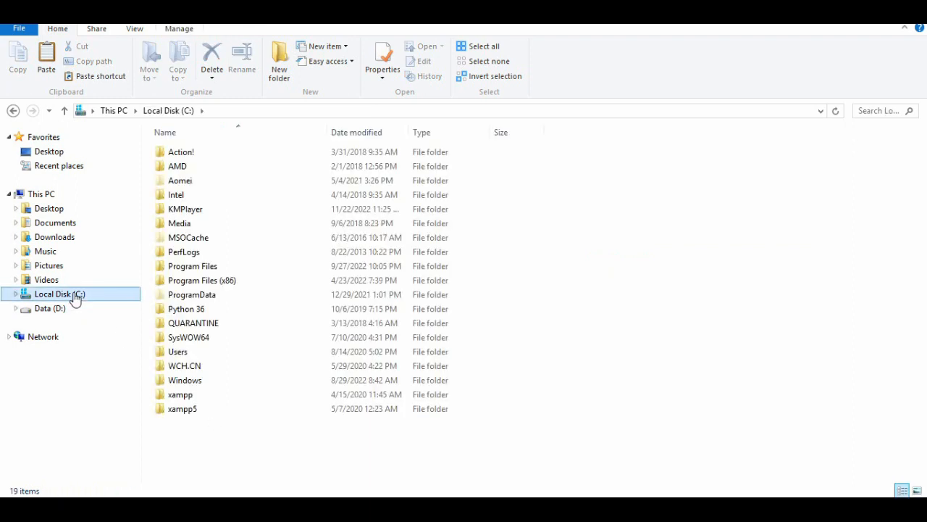
{"action": "double_click", "coordinate": [177, 409]}
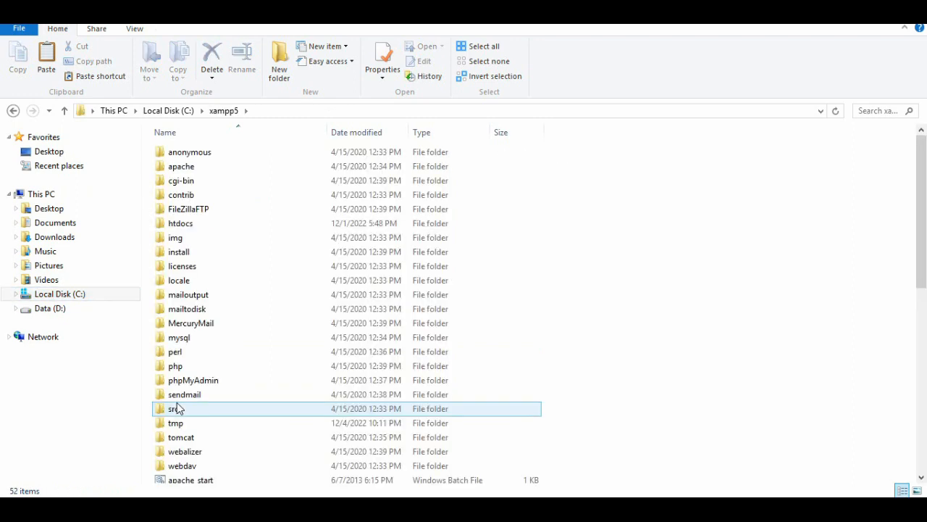
{"action": "double_click", "coordinate": [195, 227]}
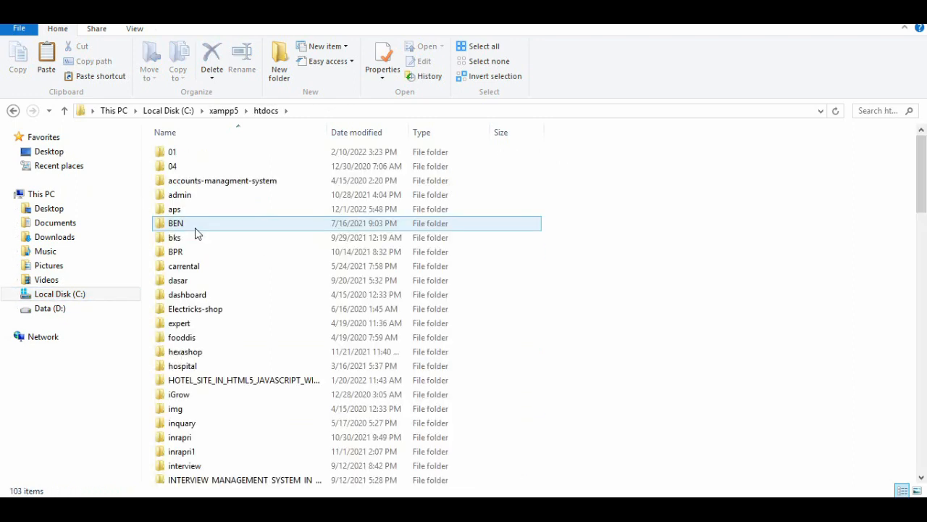
{"action": "key", "text": "ctrl+v"}
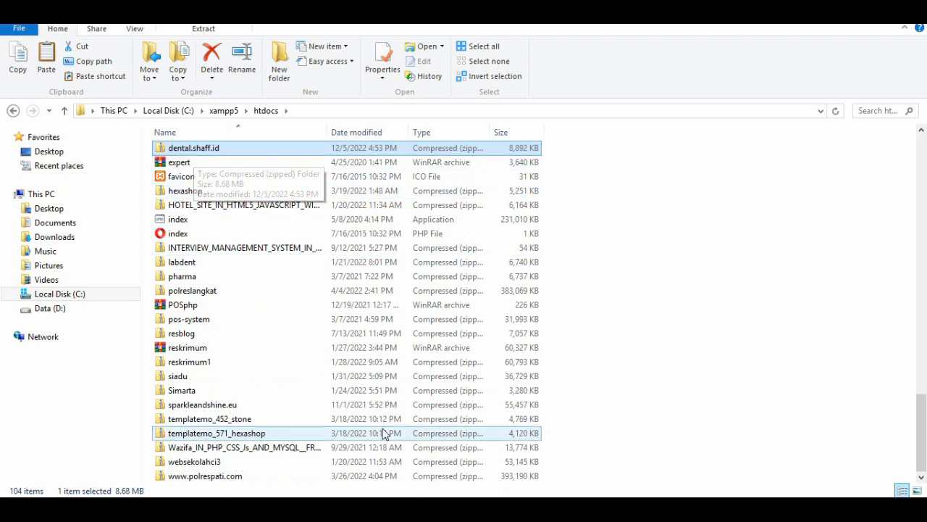
Switch to Notepad and add the line "lalu extrack" after a blank line at the end of the notes.
{"action": "left_click", "coordinate": [405, 510]}
{"action": "key", "text": "Return"}
{"action": "key", "text": "Return"}
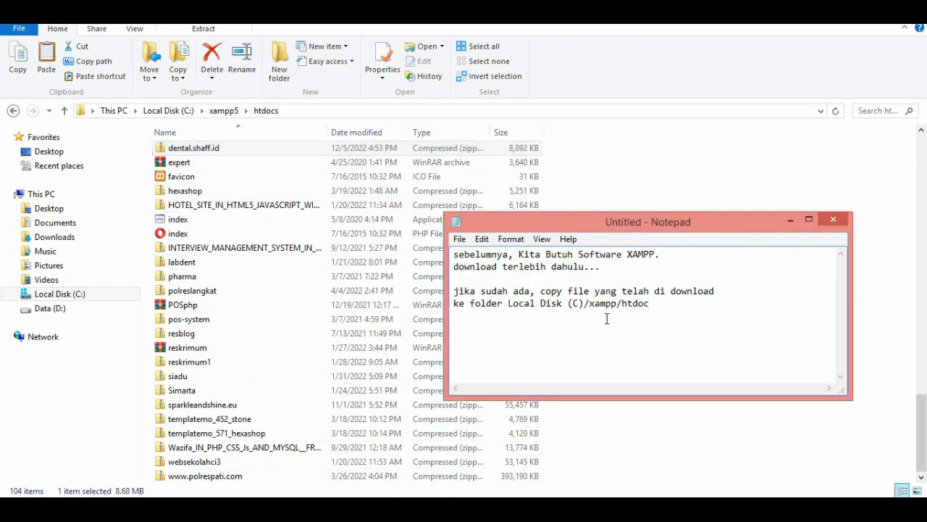
{"action": "type", "text": "lalu extrack"}
Extract the copied dental.shaff.id archive with WinRAR to C:\xampp5\htdocs\dental.shaff.id, keeping the default extraction options.
{"action": "right_click", "coordinate": [209, 149]}
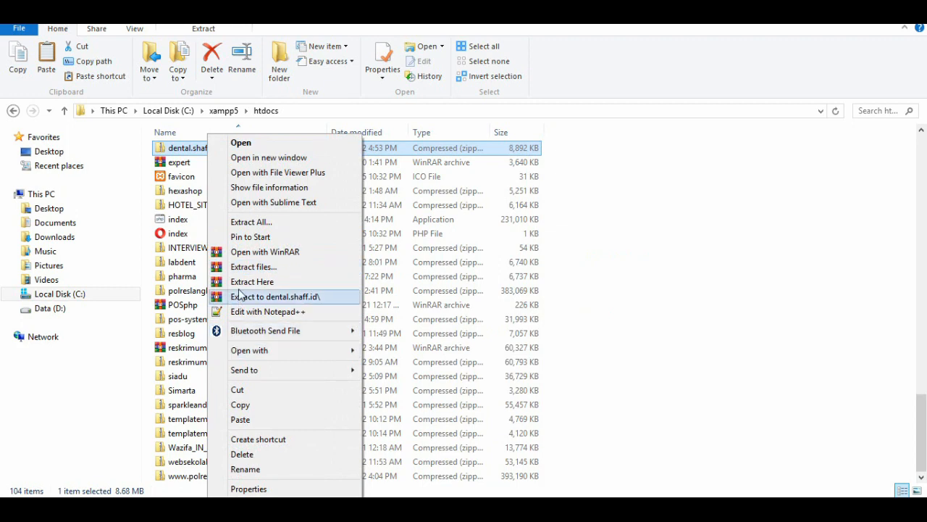
{"action": "left_click", "coordinate": [247, 267]}
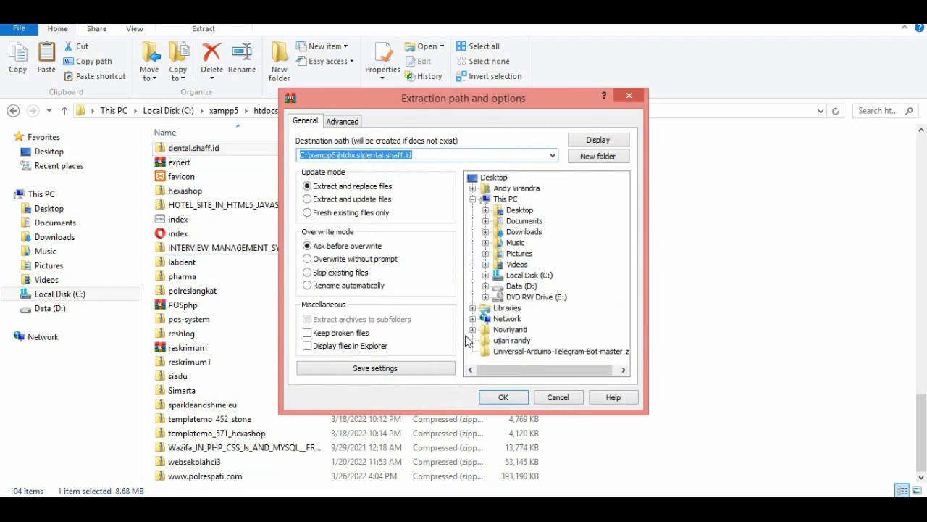
{"action": "left_click", "coordinate": [498, 396]}
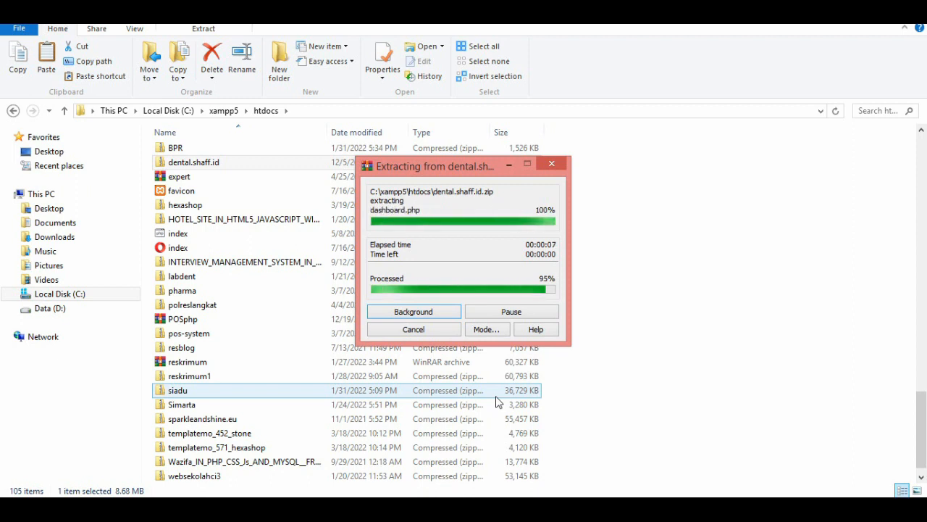
Move all contents of the nested dental.shaff.id folder up into the outer dental.shaff.id folder and delete the emptied nested folder.
{"action": "scroll", "coordinate": [419, 283], "scroll_direction": "up", "scroll_amount": 20}
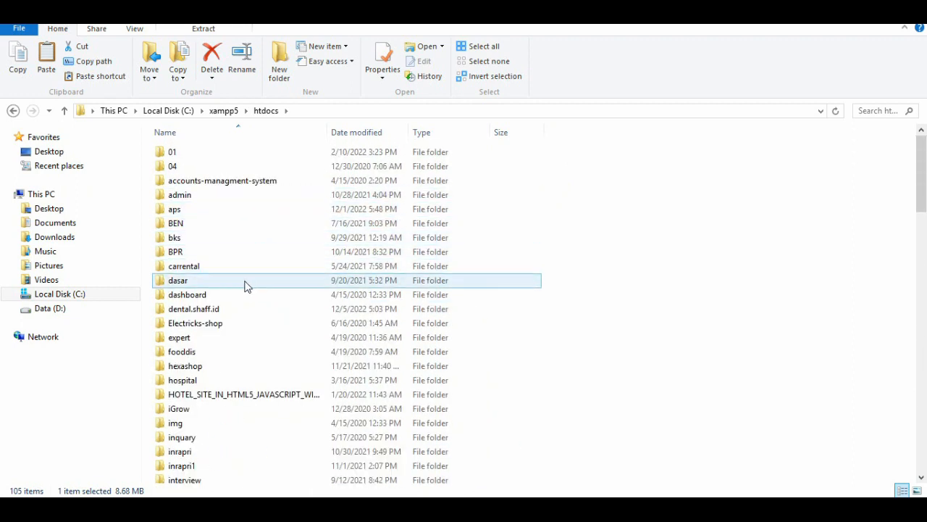
{"action": "double_click", "coordinate": [223, 312]}
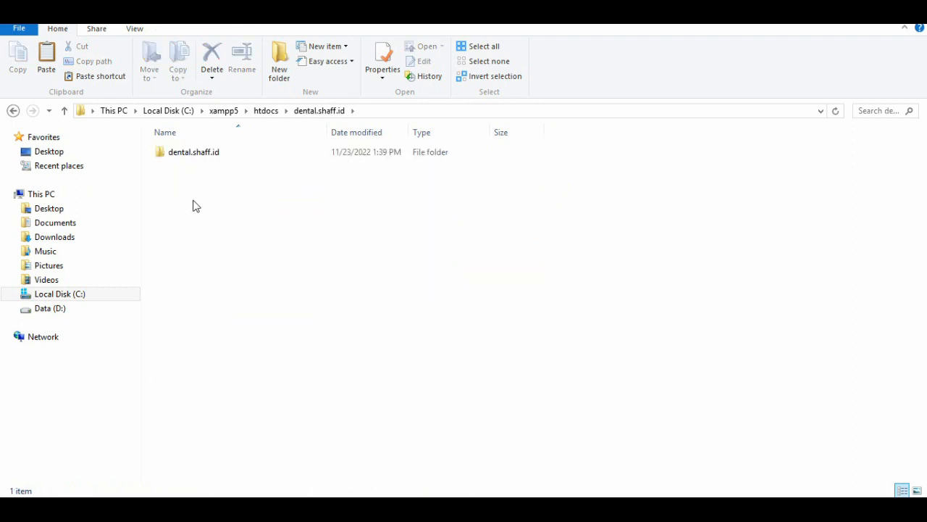
{"action": "double_click", "coordinate": [183, 153]}
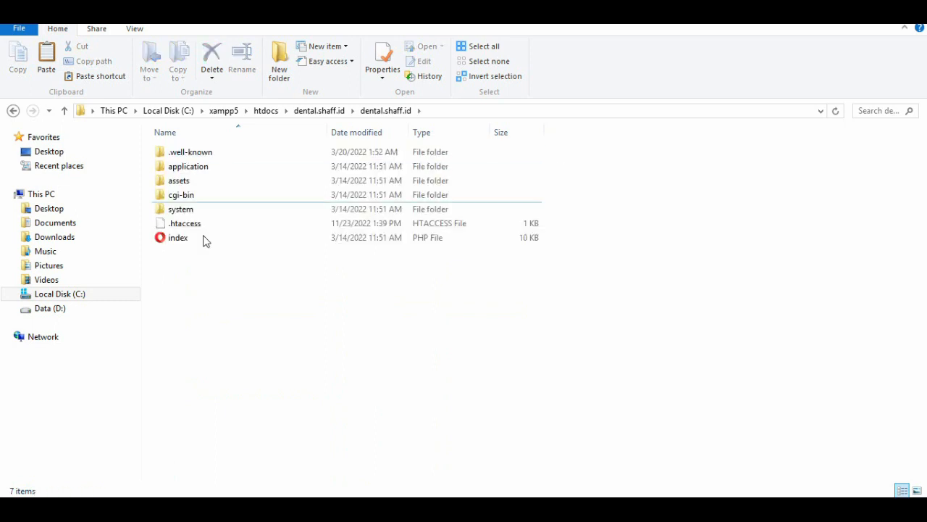
{"action": "left_click_drag", "start_coordinate": [215, 285], "coordinate": [150, 159]}
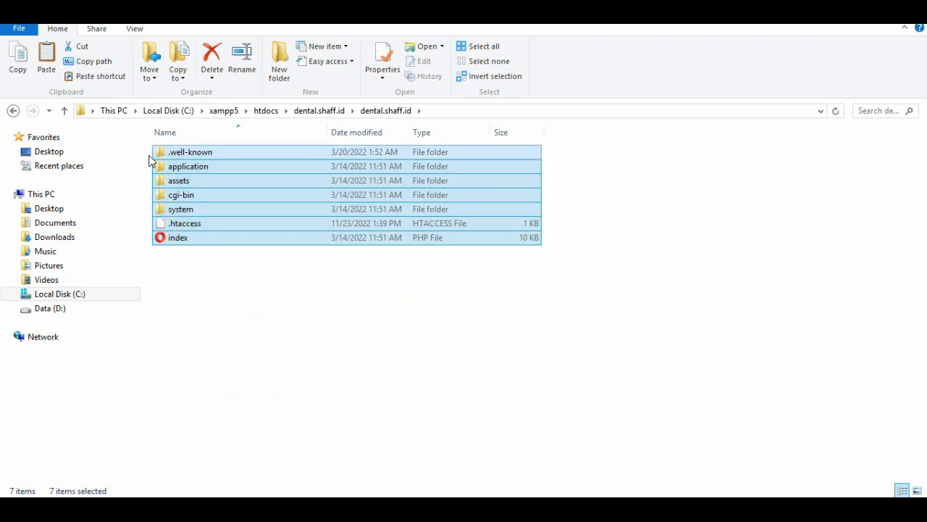
{"action": "right_click", "coordinate": [150, 160]}
{"action": "left_click", "coordinate": [432, 331]}
{"action": "left_click_drag", "start_coordinate": [296, 256], "coordinate": [189, 154]}
{"action": "right_click", "coordinate": [190, 154]}
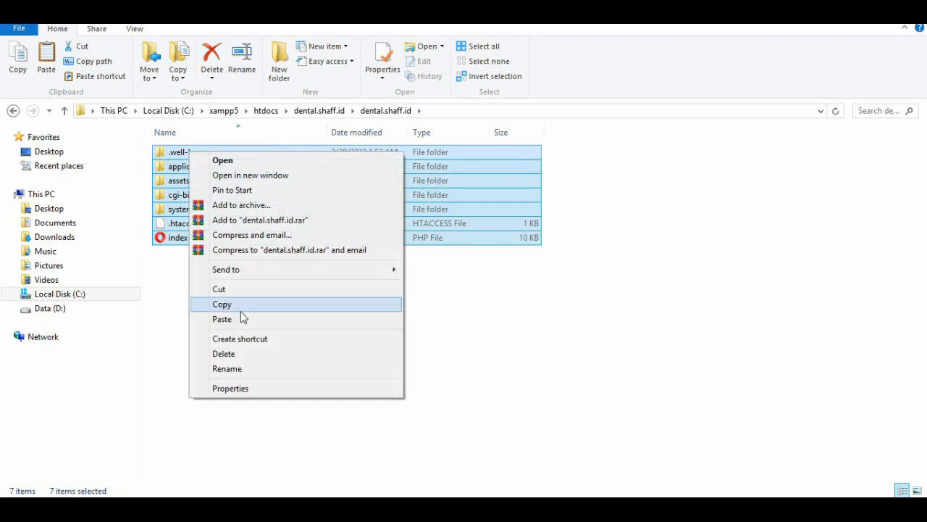
{"action": "left_click", "coordinate": [229, 289]}
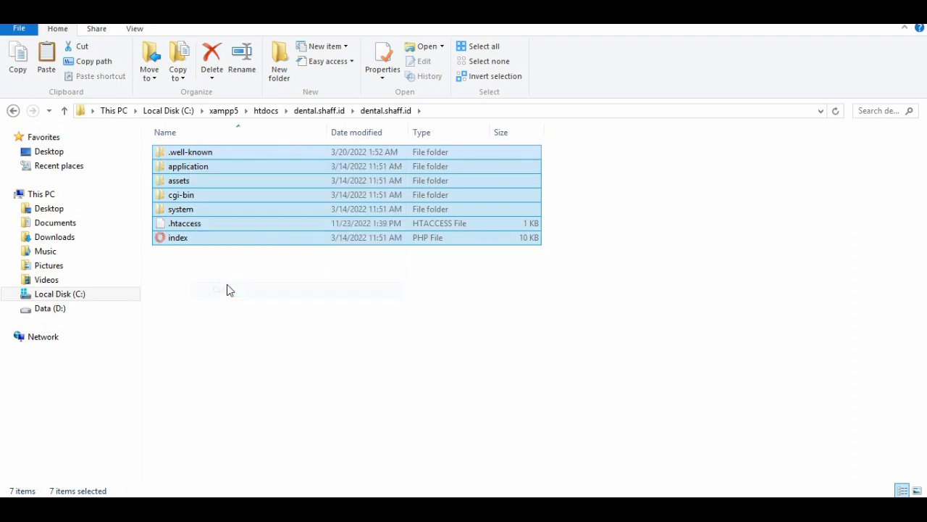
{"action": "left_click", "coordinate": [65, 111]}
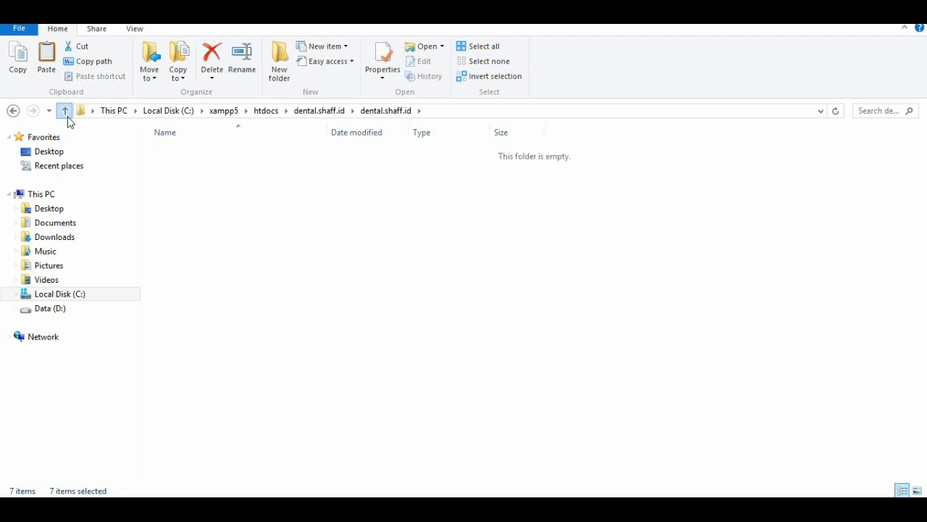
{"action": "left_click", "coordinate": [186, 197]}
{"action": "key", "text": "ctrl+v"}
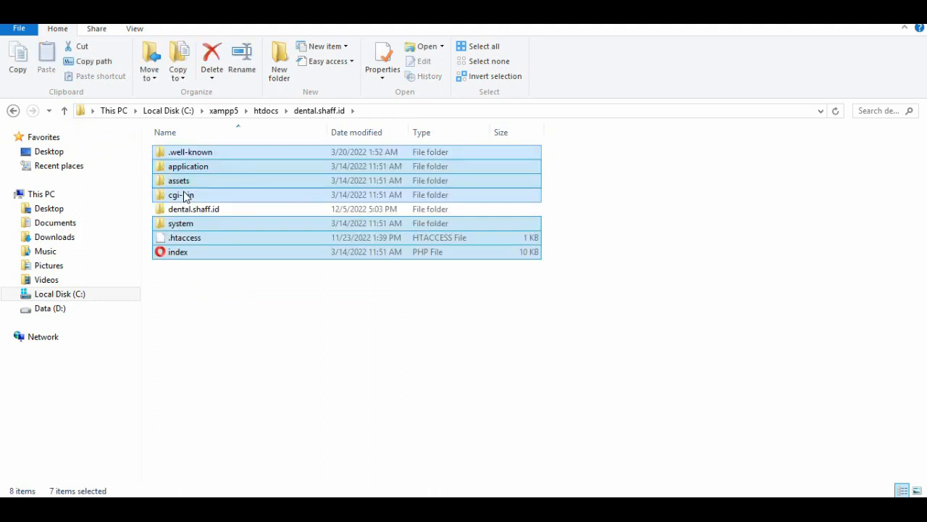
{"action": "left_click", "coordinate": [187, 213]}
{"action": "key", "text": "Delete"}
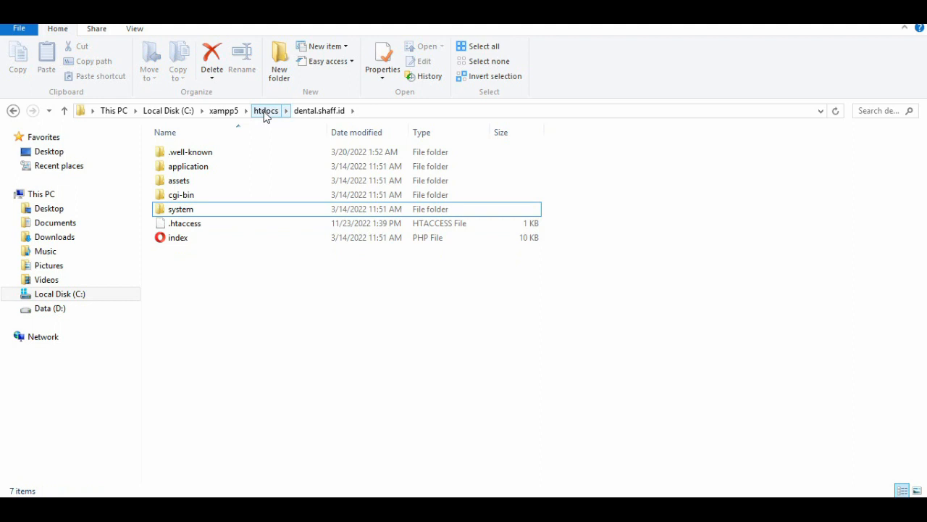
Rename the extracted dental.shaff.id folder in htdocs to "dentalcare".
{"action": "left_click", "coordinate": [265, 112]}
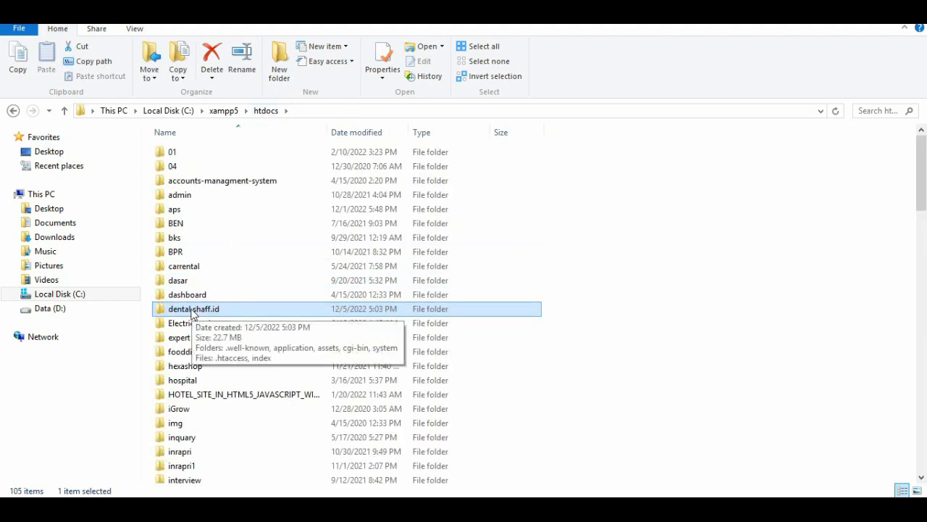
{"action": "right_click", "coordinate": [193, 311]}
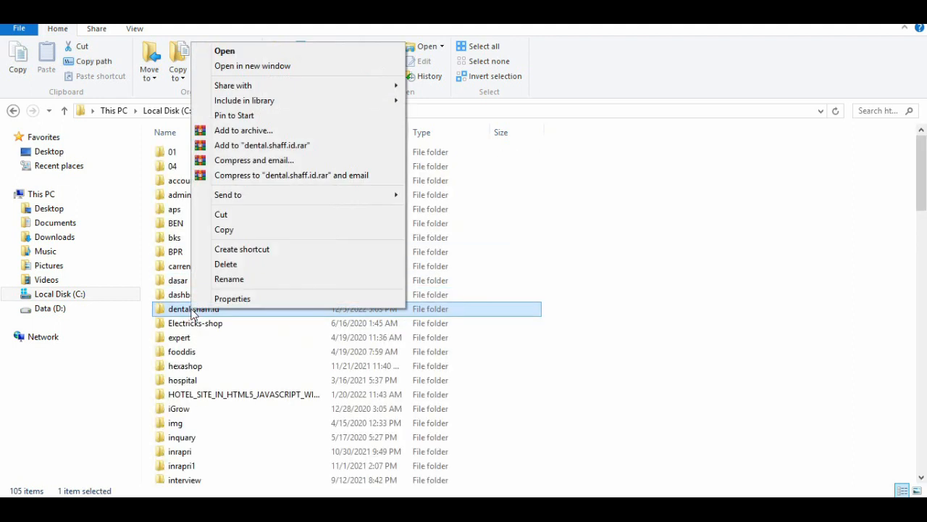
{"action": "left_click", "coordinate": [220, 279]}
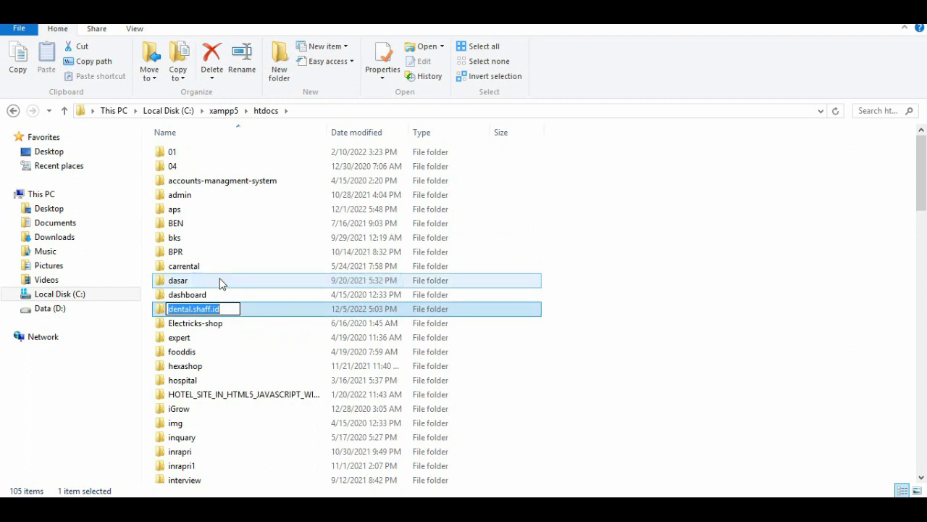
{"action": "type", "text": "dental"}
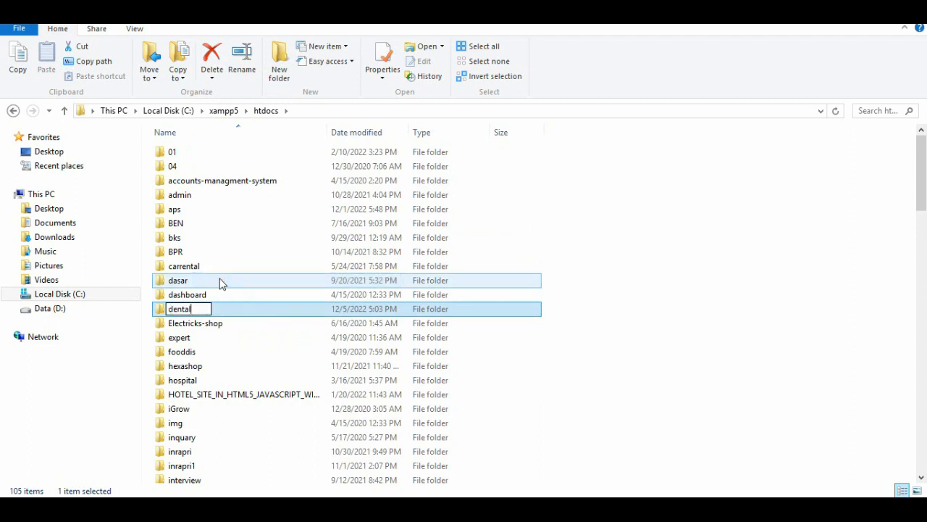
{"action": "type", "text": "care"}
{"action": "key", "text": "Return"}
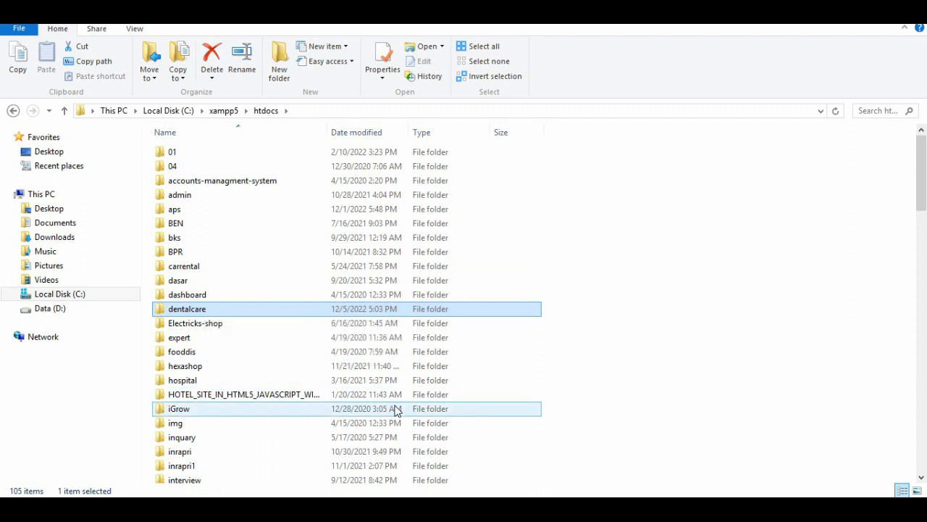
Switch to Notepad and add the line "aktifkan software XAMPP" at the end of the notes.
{"action": "left_click", "coordinate": [425, 509]}
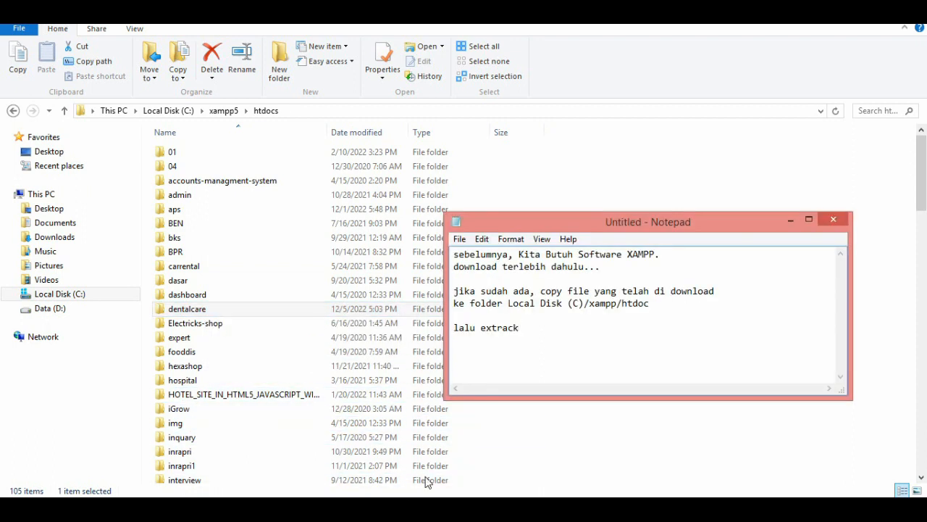
{"action": "key", "text": "Return"}
{"action": "type", "text": "aktifkan software "}
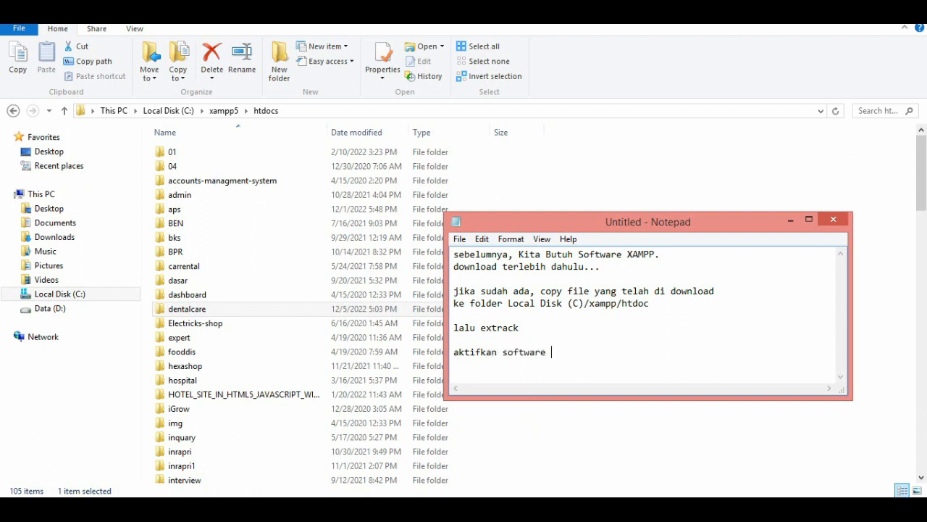
{"action": "type", "text": "XAMPP"}
Bring up the XAMPP Control Panel and add the line "start" to the Notepad notes over it.
{"action": "left_click", "coordinate": [81, 508]}
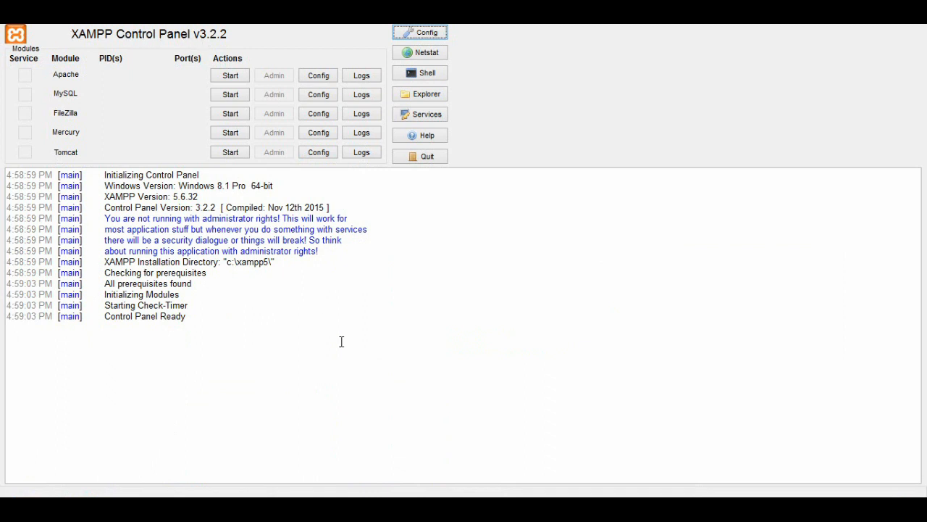
{"action": "key", "text": "alt+Tab"}
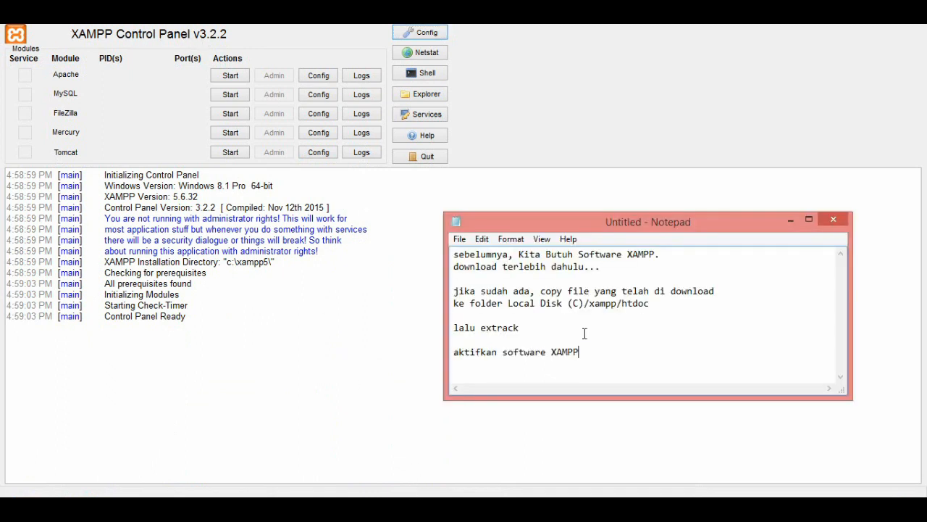
{"action": "key", "text": "Return"}
{"action": "type", "text": "sr"}
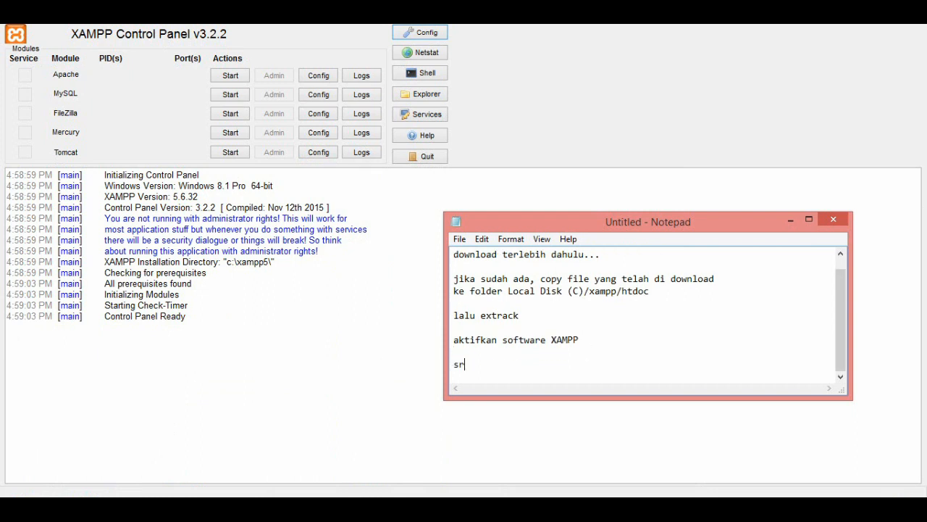
{"action": "key", "text": "BackSpace"}
{"action": "type", "text": "tart"}
Start the Apache and MySQL modules in the XAMPP Control Panel.
{"action": "left_click", "coordinate": [230, 75]}
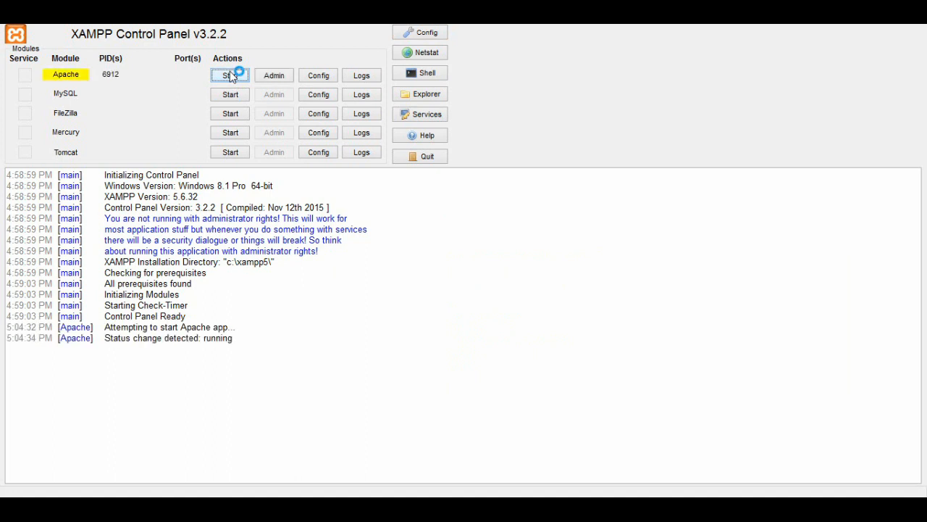
{"action": "left_click", "coordinate": [230, 95]}
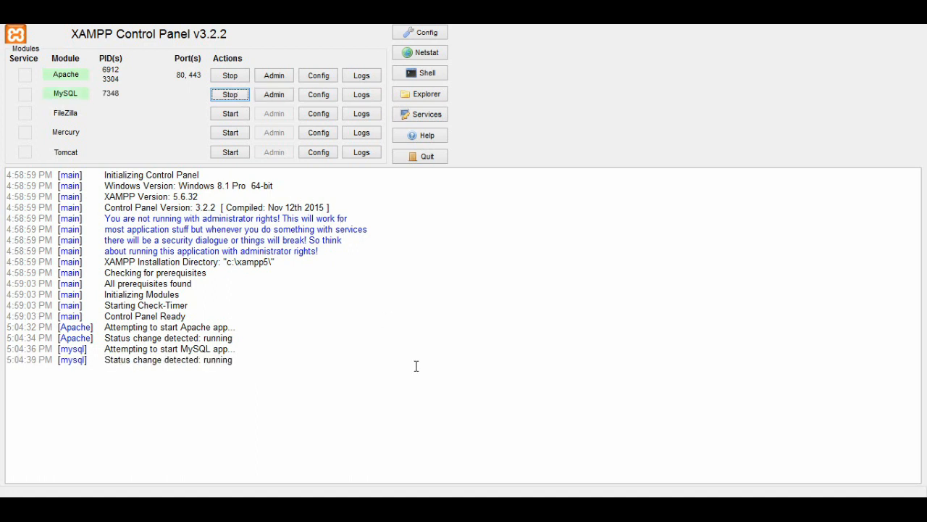
Switch to Notepad and complete the last line of the notes as "start APACHE & MYSQL", followed by a blank line.
{"action": "key", "text": "alt+Tab"}
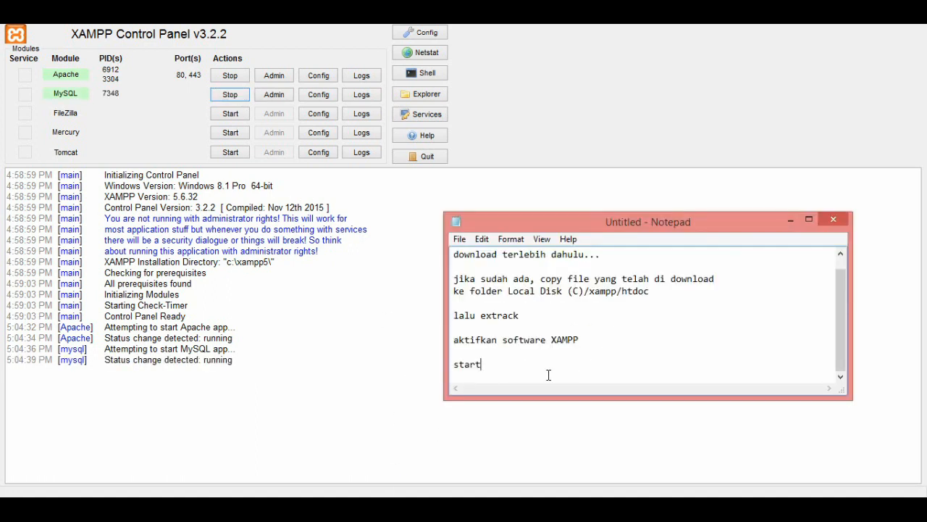
{"action": "type", "text": "APACHE & MYSQL"}
{"action": "key", "text": "Return"}
{"action": "key", "text": "Return"}
Add the line "lalu buka browser, google chrome" to the notes.
{"action": "type", "text": "lalu b"}
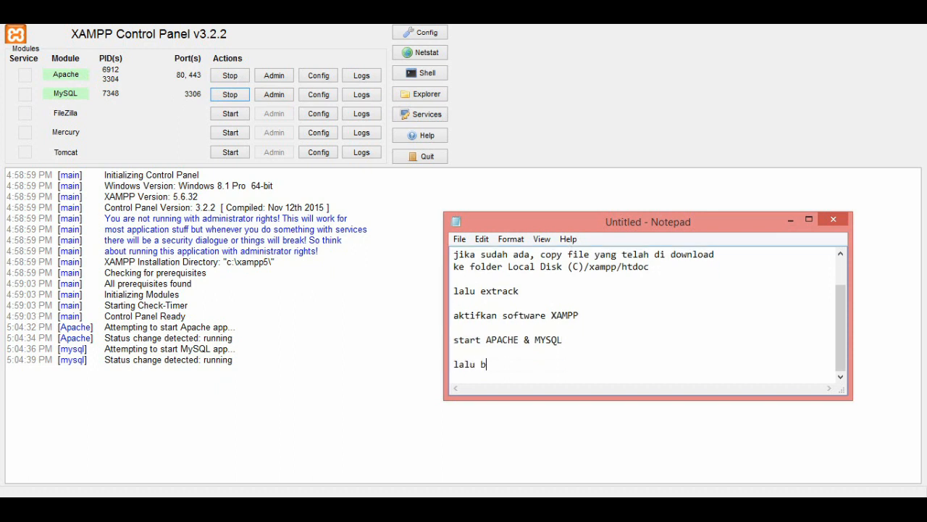
{"action": "type", "text": "uka browser, google cl"}
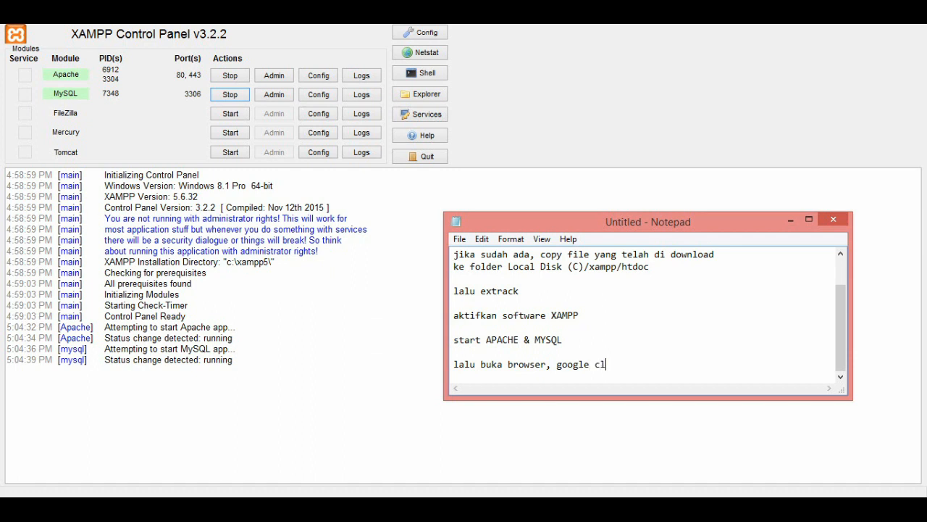
{"action": "key", "text": "BackSpace"}
{"action": "type", "text": "hrome"}
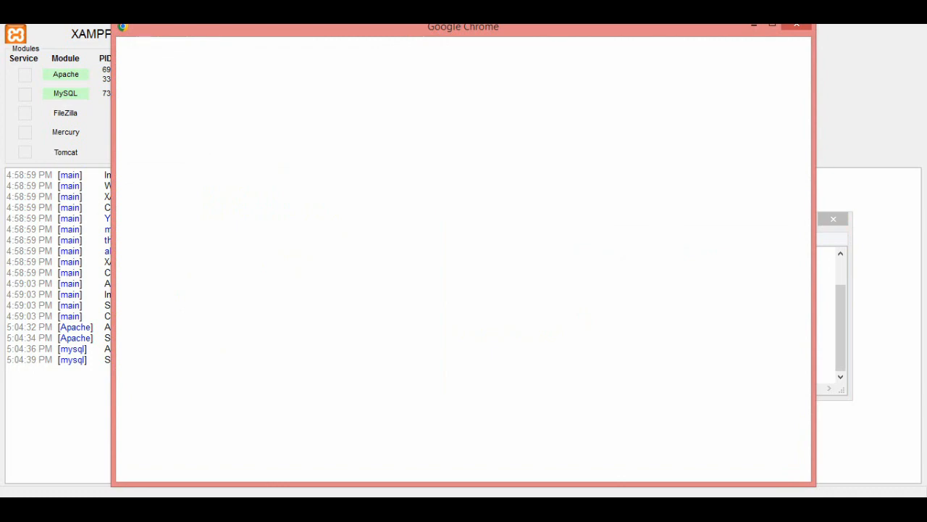
Switch to a maximized Google Chrome window with the profile "a" and load localhost/phpmyadmin/.
{"action": "left_click", "coordinate": [772, 26]}
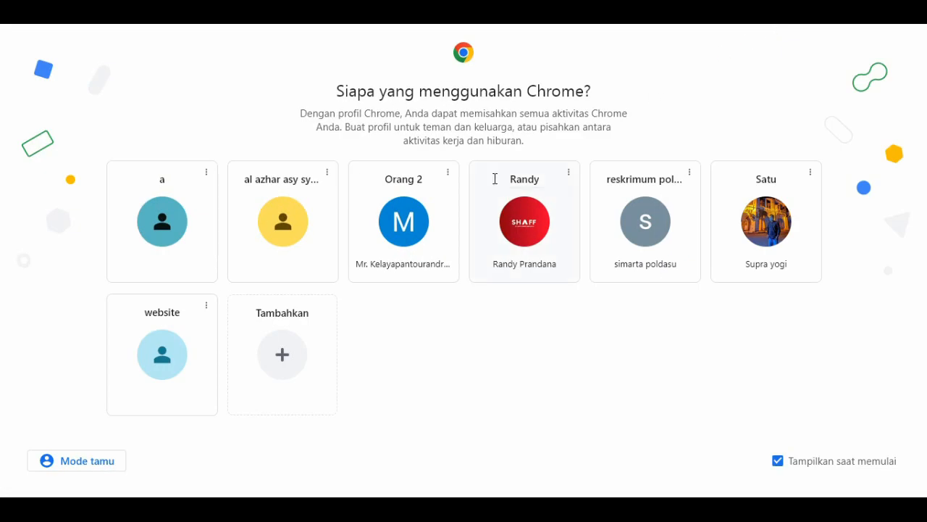
{"action": "left_click", "coordinate": [156, 228]}
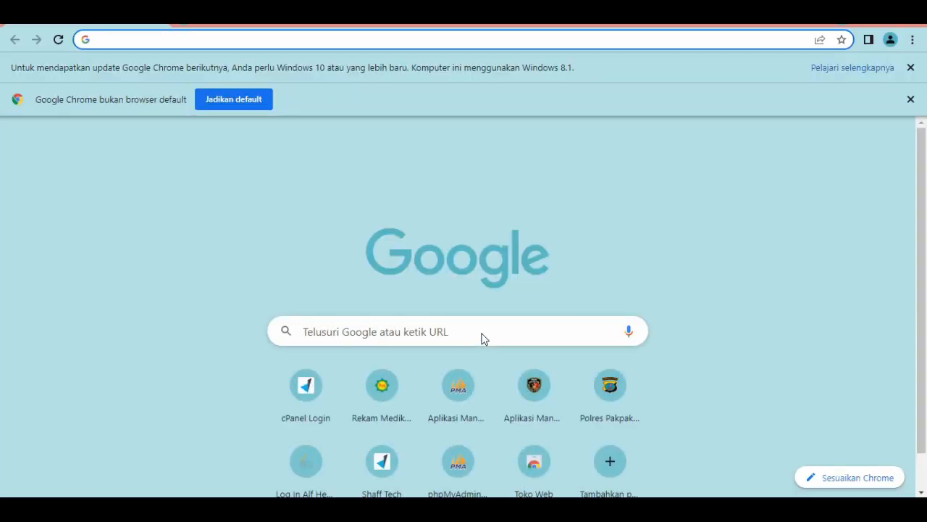
{"action": "type", "text": "local"}
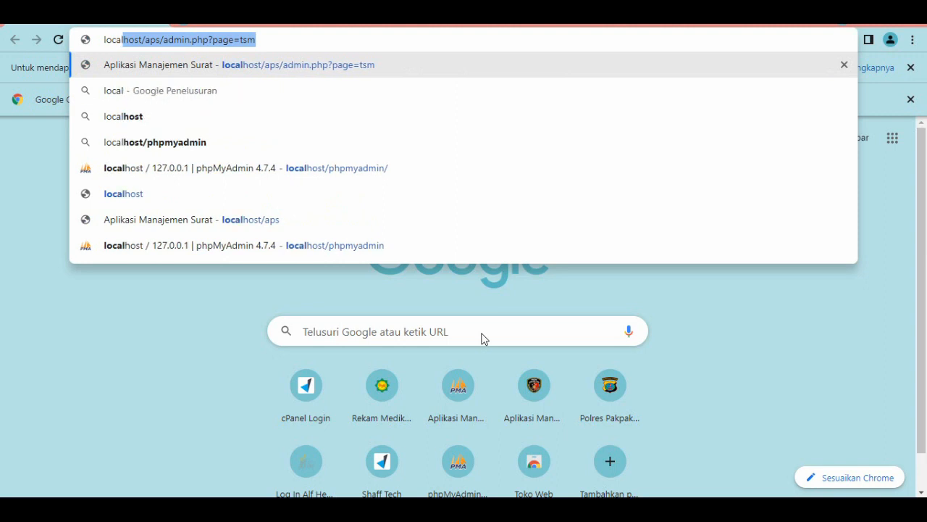
{"action": "type", "text": "host"}
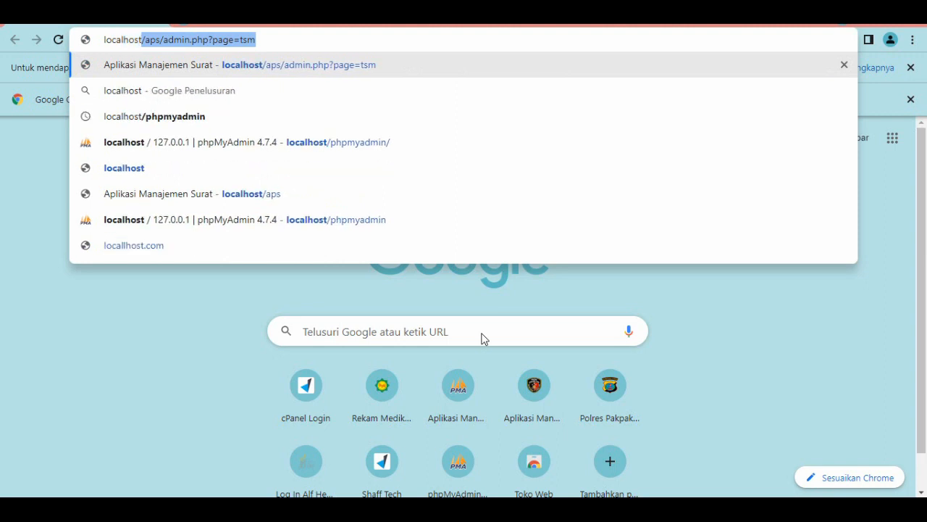
{"action": "type", "text": "/phpmyadmin/"}
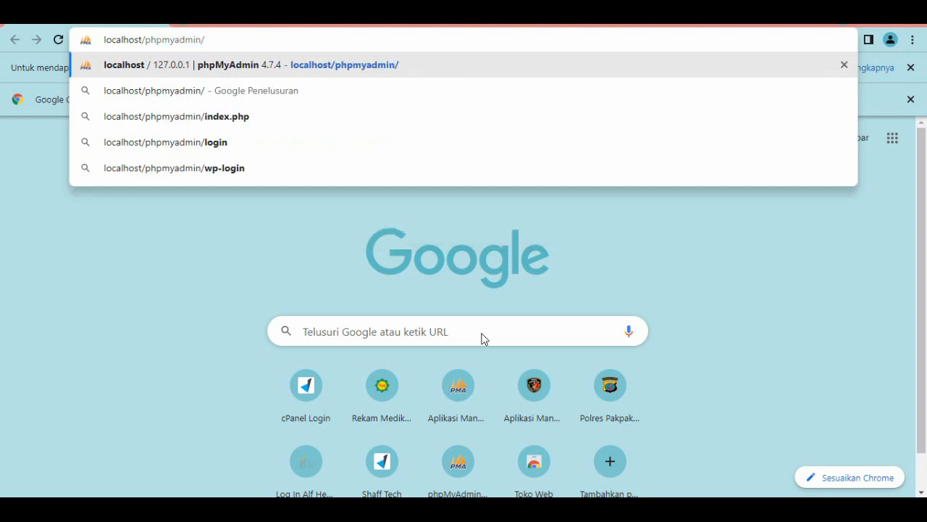
{"action": "key", "text": "Return"}
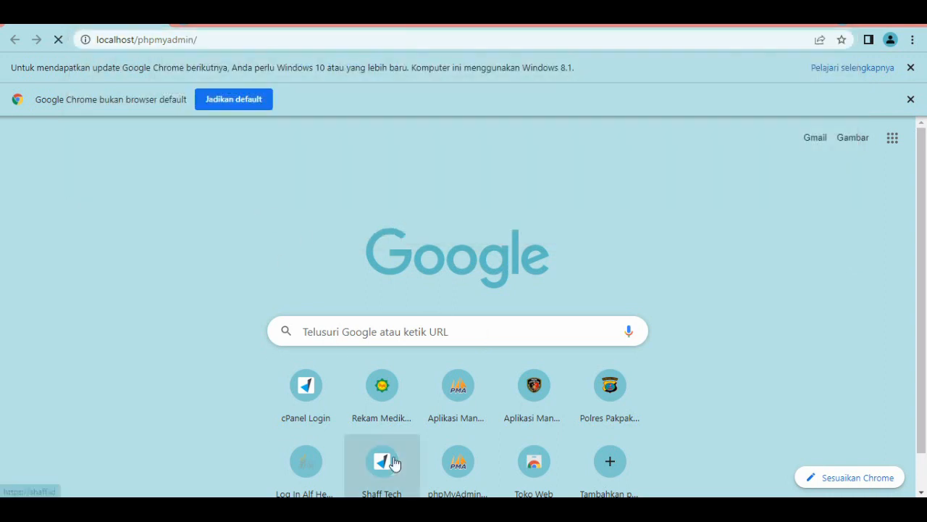
Switch to Notepad and add the line "ketik localhost/phpmyadmin" to the notes.
{"action": "left_click", "coordinate": [408, 510]}
{"action": "key", "text": "Return"}
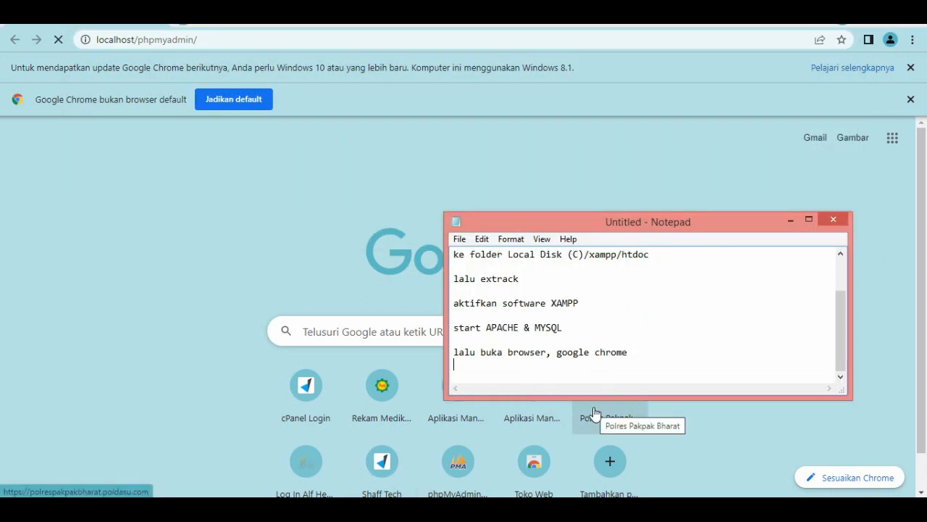
{"action": "type", "text": "ketik "}
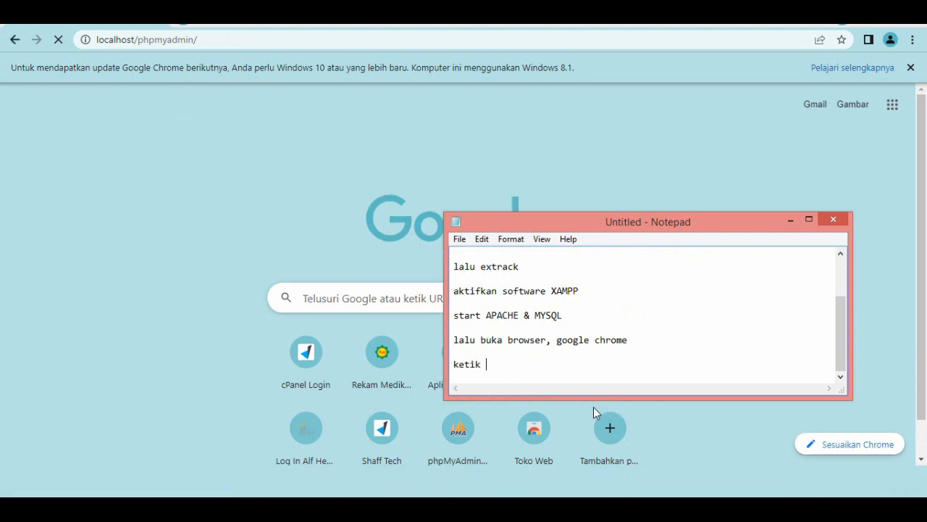
{"action": "type", "text": "1ocalhost"}
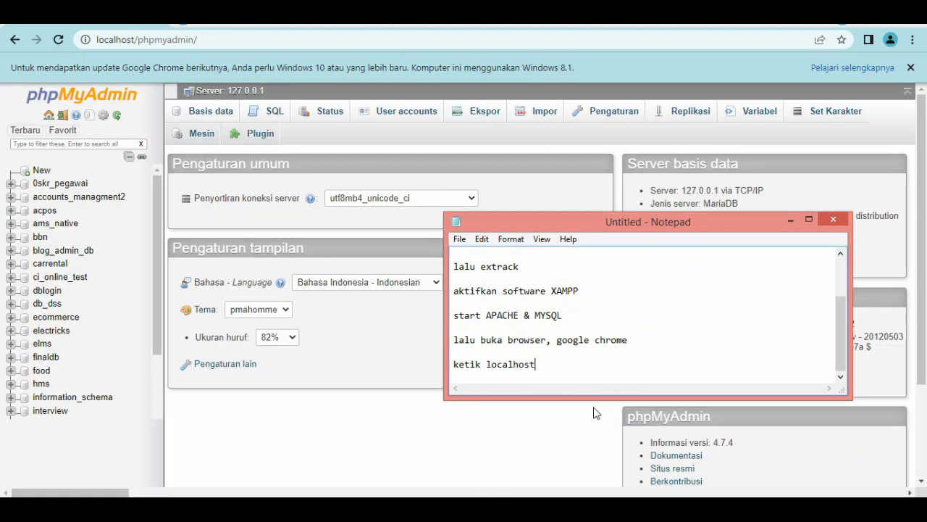
{"action": "type", "text": "/php"}
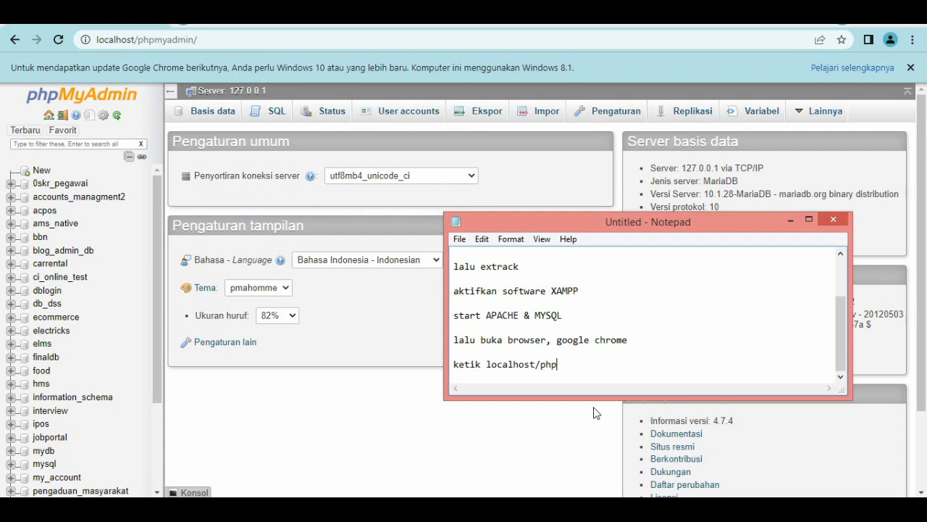
{"action": "type", "text": "myadmin"}
{"action": "key", "text": "Return"}
{"action": "key", "text": "Return"}
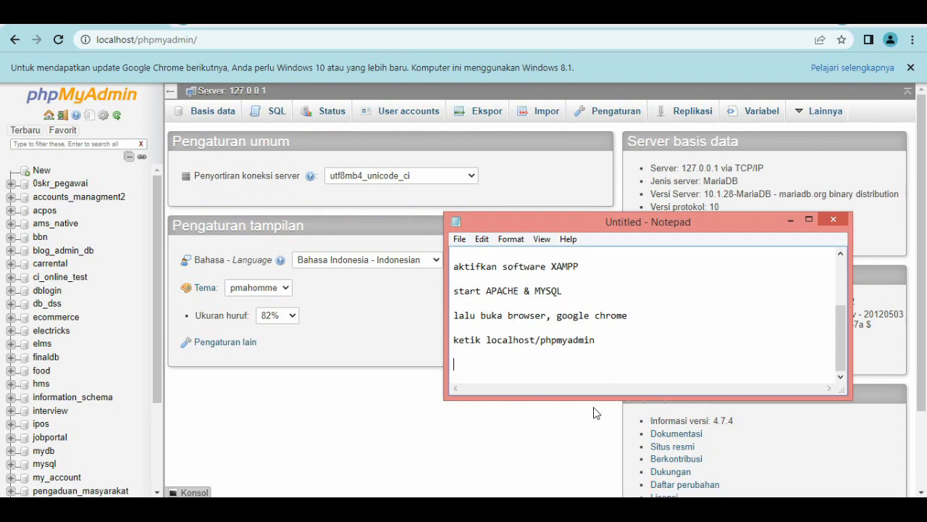
Add the line "kemudian buat database" to the notes, followed by a blank line.
{"action": "type", "text": "kemudian buat database"}
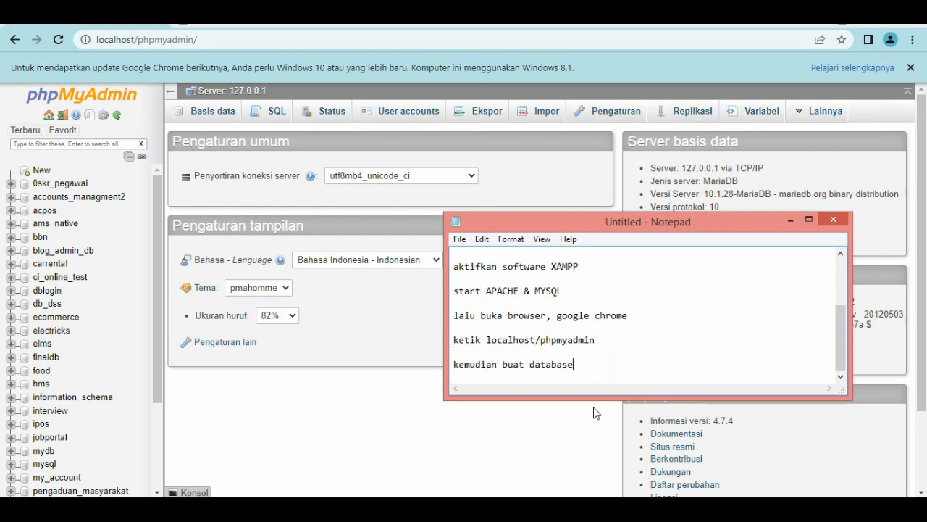
{"action": "key", "text": "Return"}
{"action": "key", "text": "Return"}
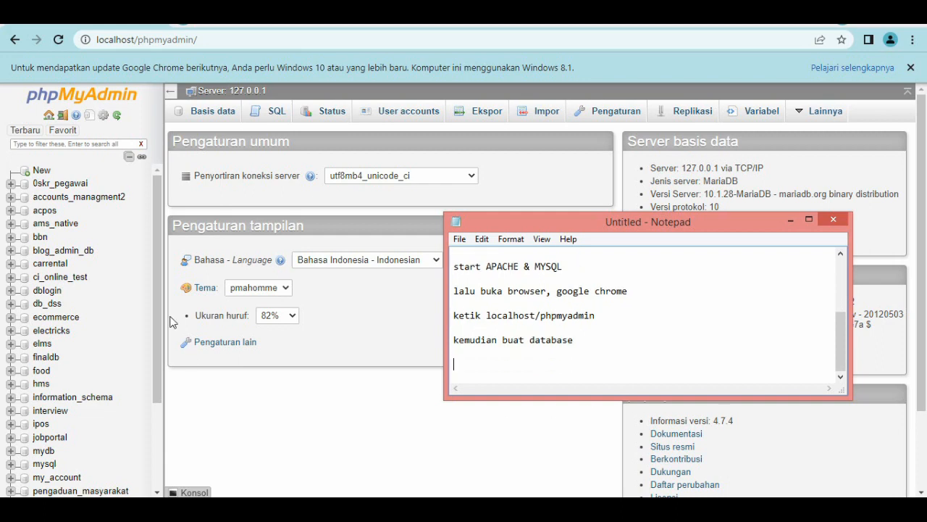
Switch to phpMyAdmin in Chrome and create a new database named shaffid_mynd.
{"action": "left_click", "coordinate": [42, 171]}
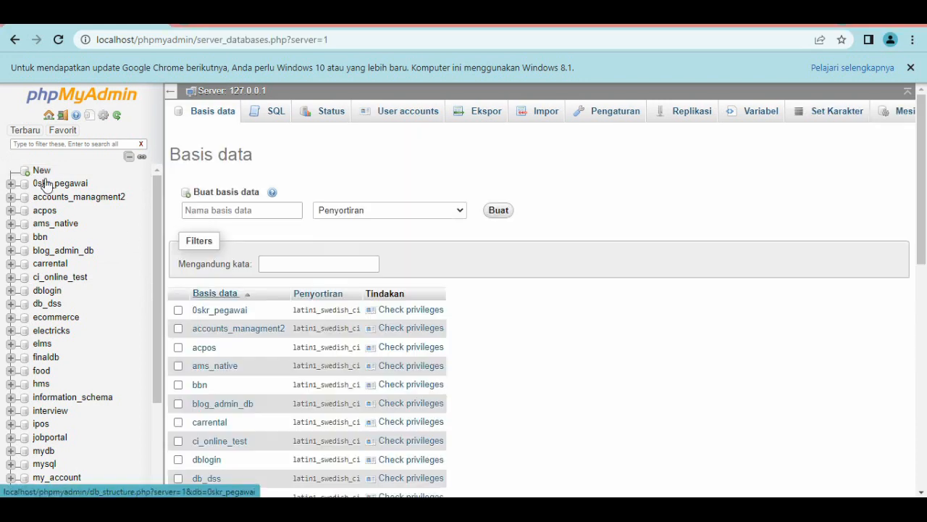
{"action": "left_click", "coordinate": [234, 211]}
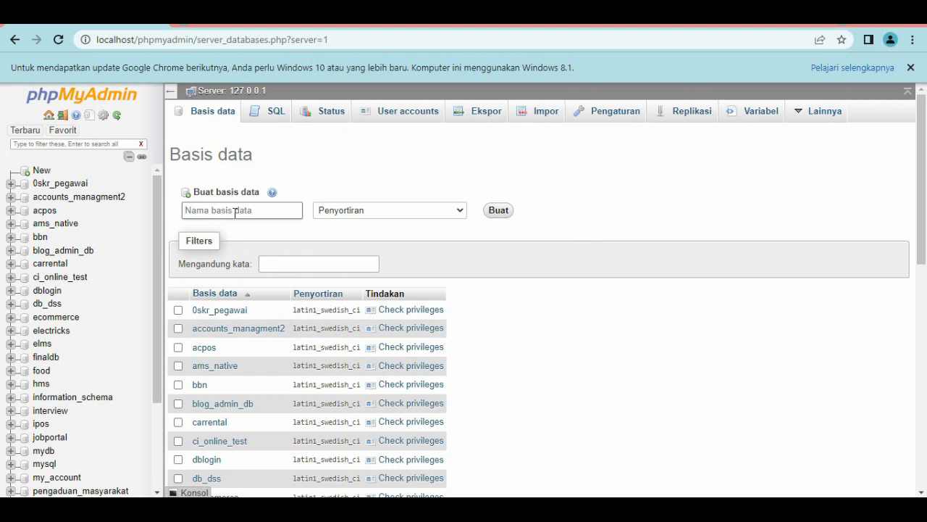
{"action": "type", "text": "shaffid_mynd"}
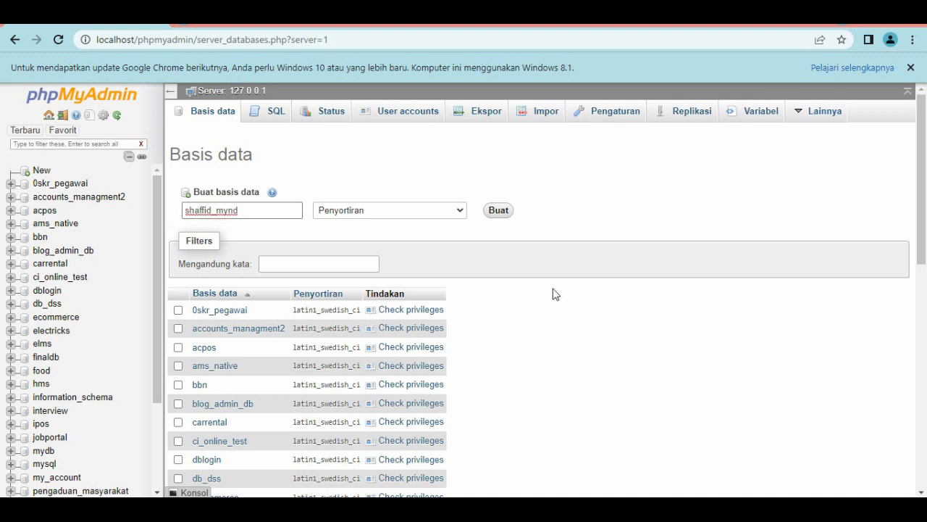
{"action": "left_click", "coordinate": [500, 212]}
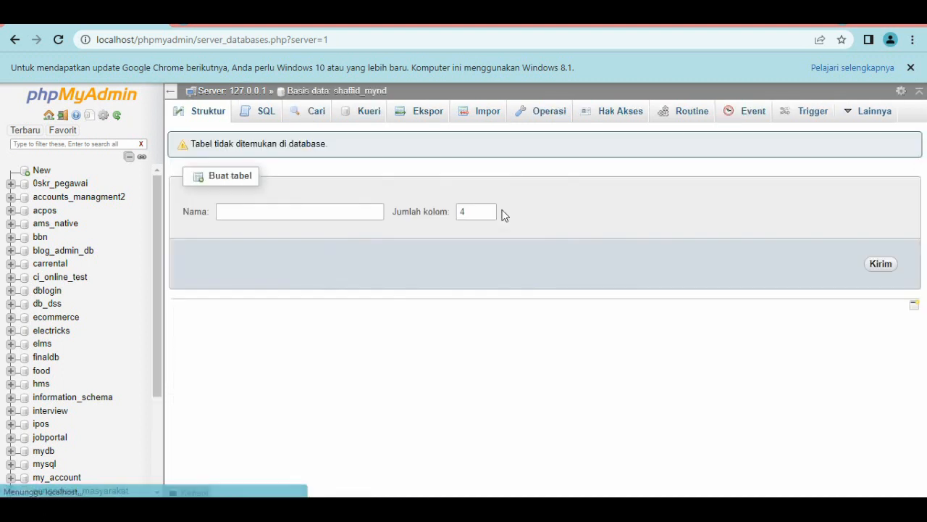
Import shaffid_mynd.sql from the dental client's folder in D:\PT. Satu Shaf Berjaya\TECH into the shaffid_mynd database.
{"action": "left_click", "coordinate": [428, 117]}
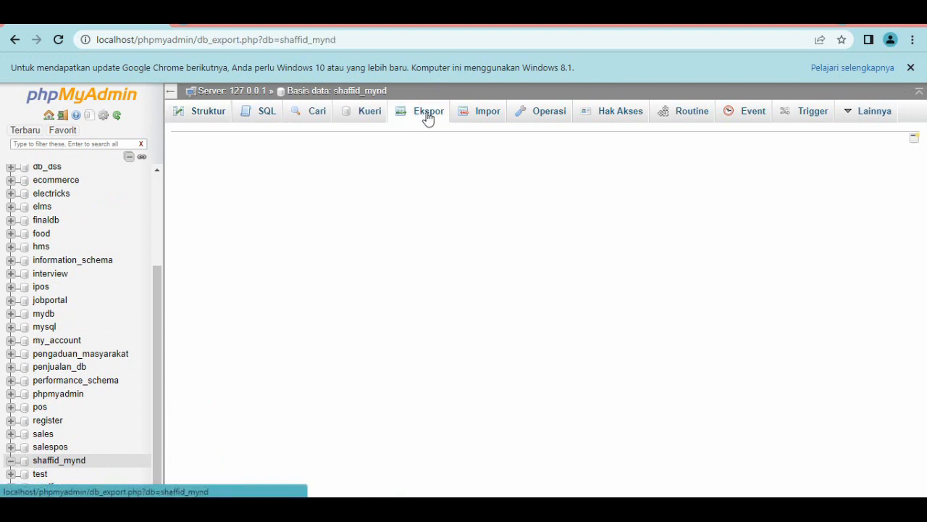
{"action": "left_click", "coordinate": [482, 113]}
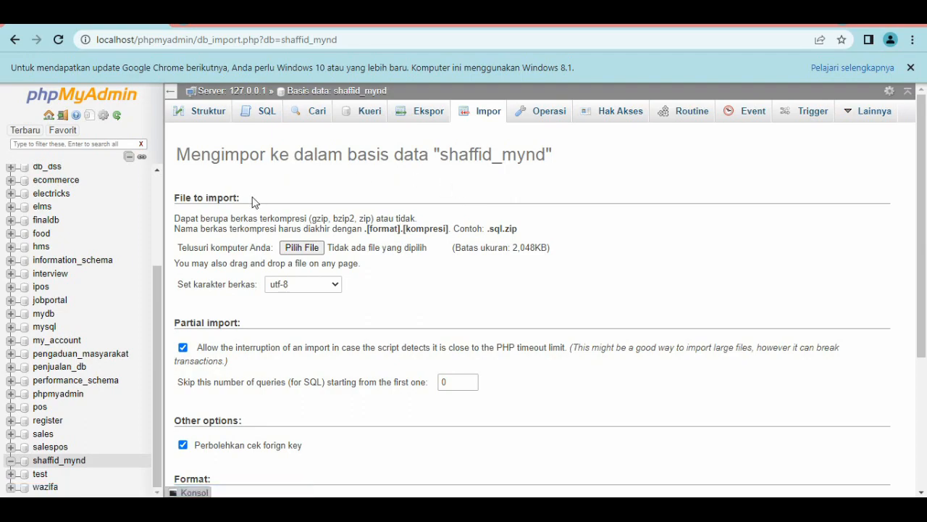
{"action": "left_click", "coordinate": [300, 248]}
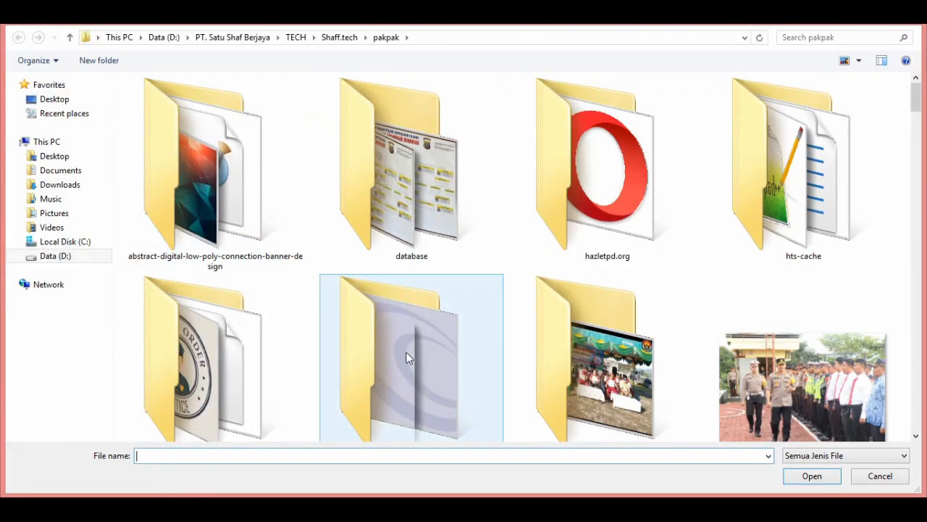
{"action": "left_click", "coordinate": [82, 246]}
{"action": "left_click", "coordinate": [54, 259]}
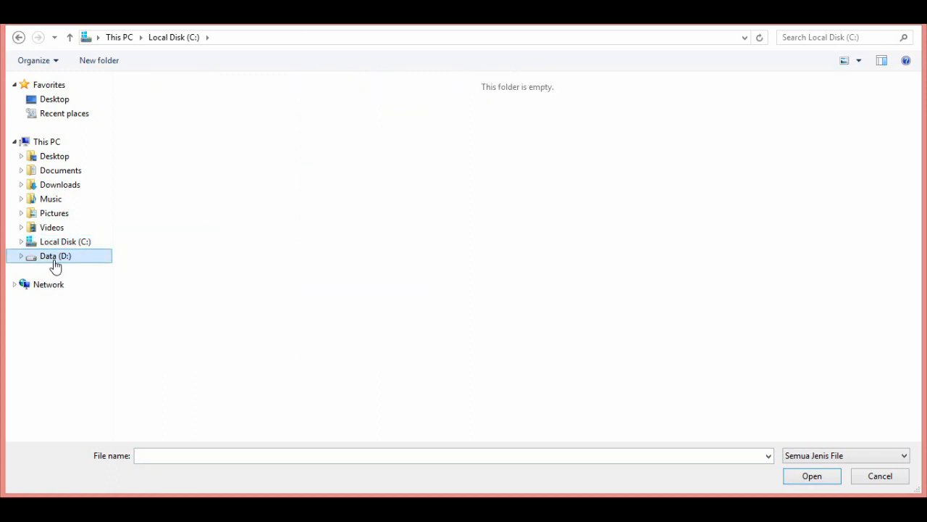
{"action": "double_click", "coordinate": [447, 392]}
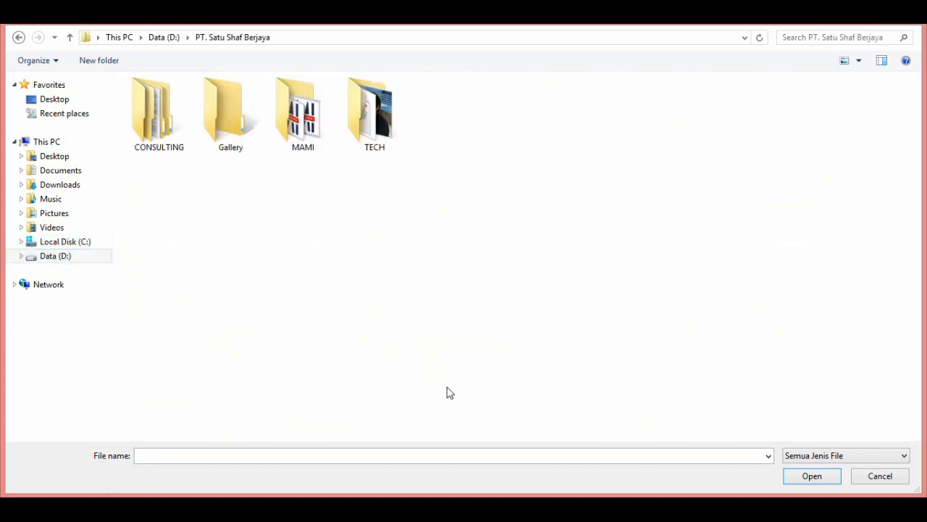
{"action": "double_click", "coordinate": [373, 132]}
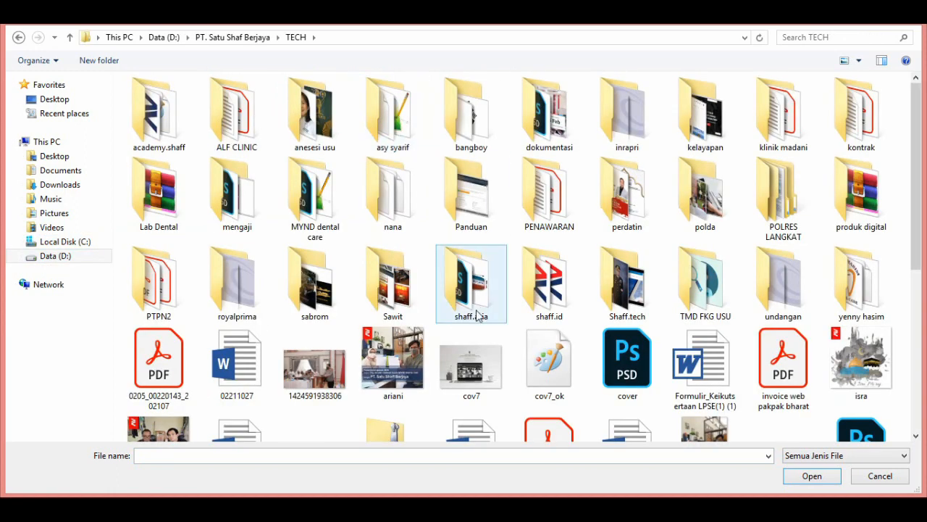
{"action": "double_click", "coordinate": [832, 302]}
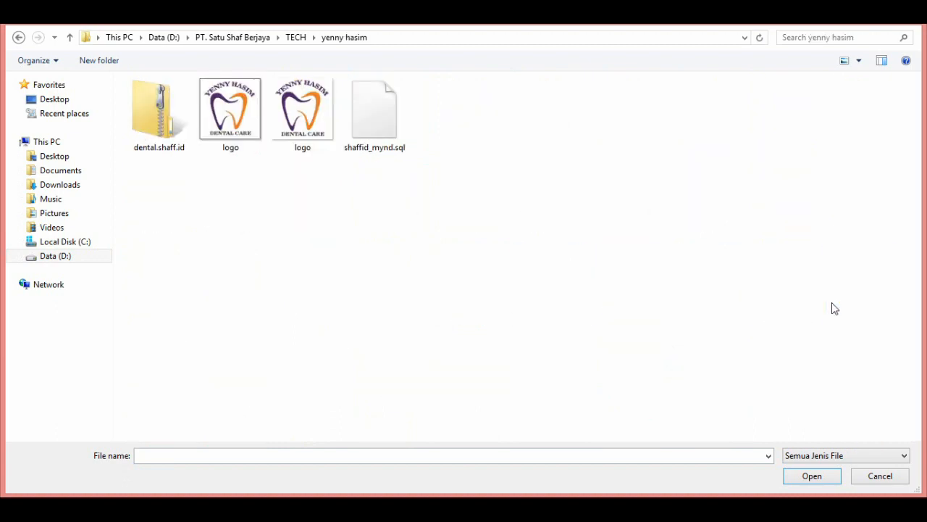
{"action": "double_click", "coordinate": [390, 131]}
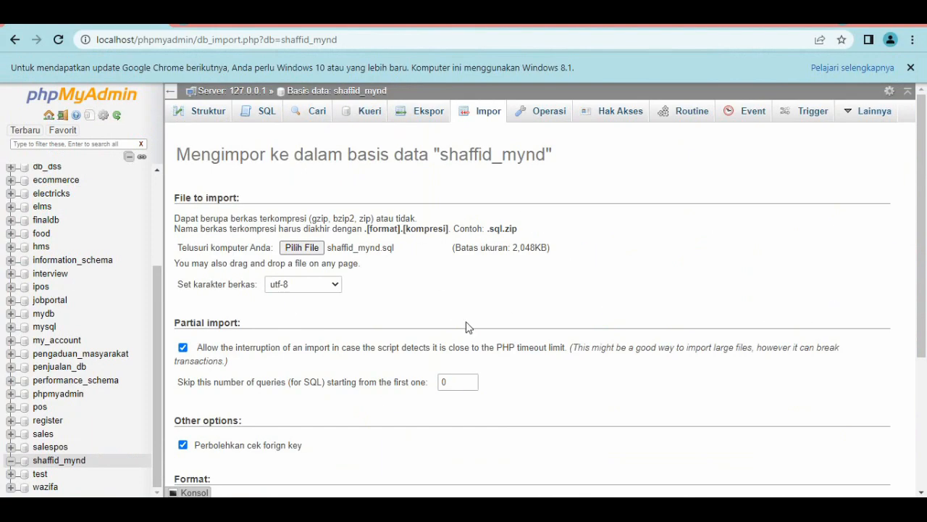
{"action": "scroll", "coordinate": [592, 309], "scroll_direction": "down", "scroll_amount": 3}
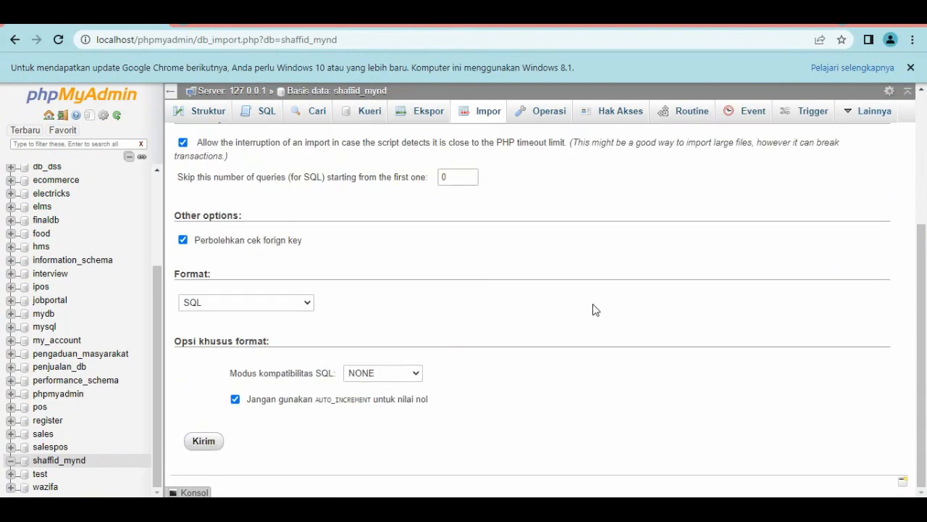
{"action": "left_click", "coordinate": [211, 442]}
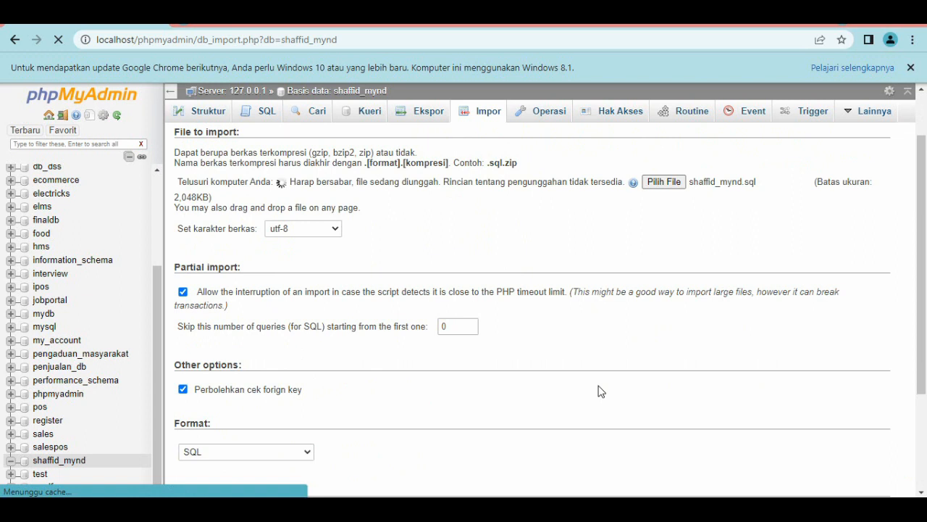
Switch to Notepad and add the line "upload file database disini" at the end of the notes.
{"action": "left_click", "coordinate": [376, 508]}
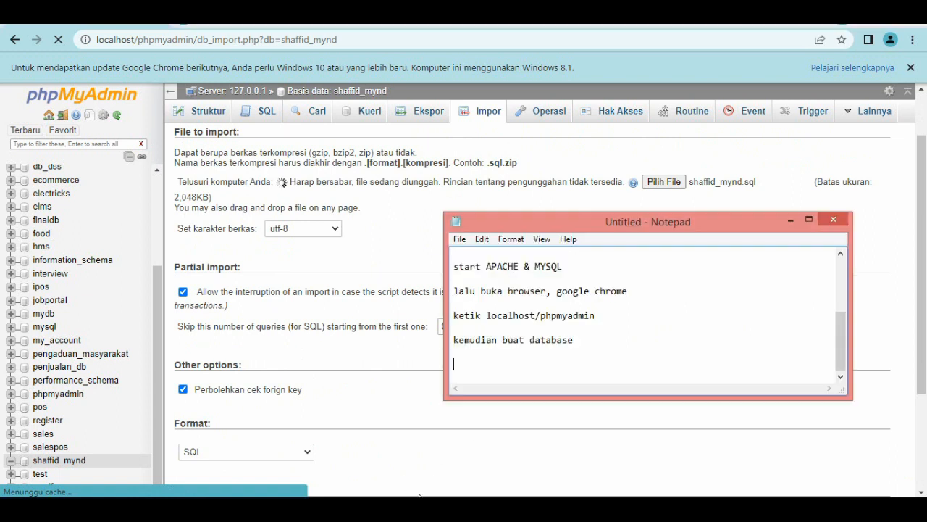
{"action": "type", "text": "upload file da"}
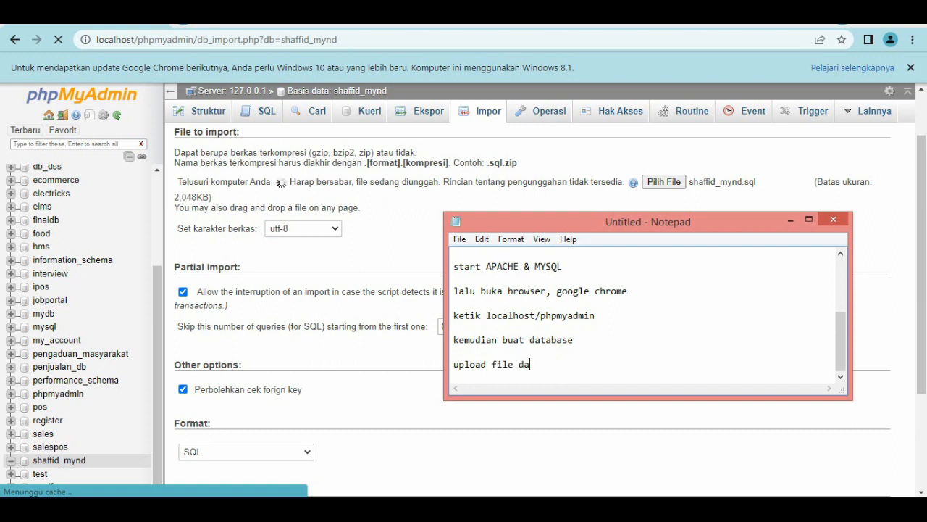
{"action": "type", "text": "tabase disini"}
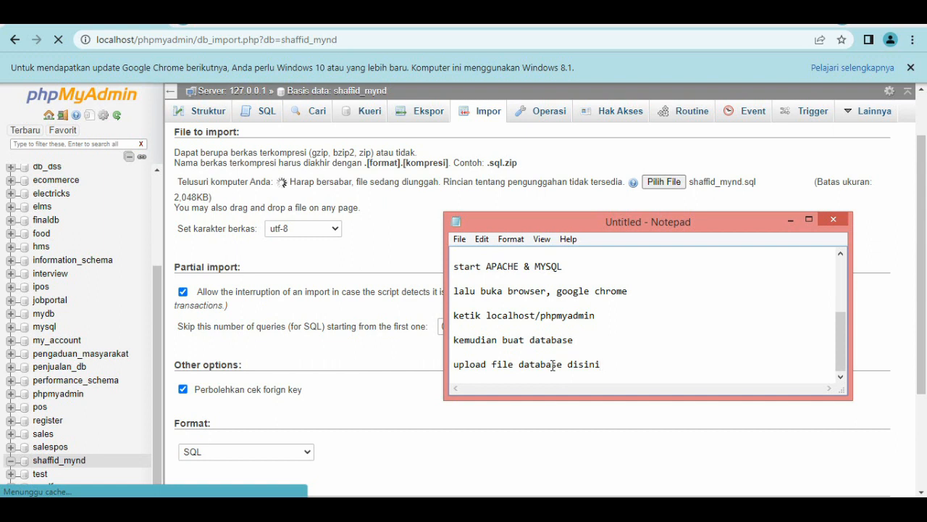
{"action": "key", "text": "Return"}
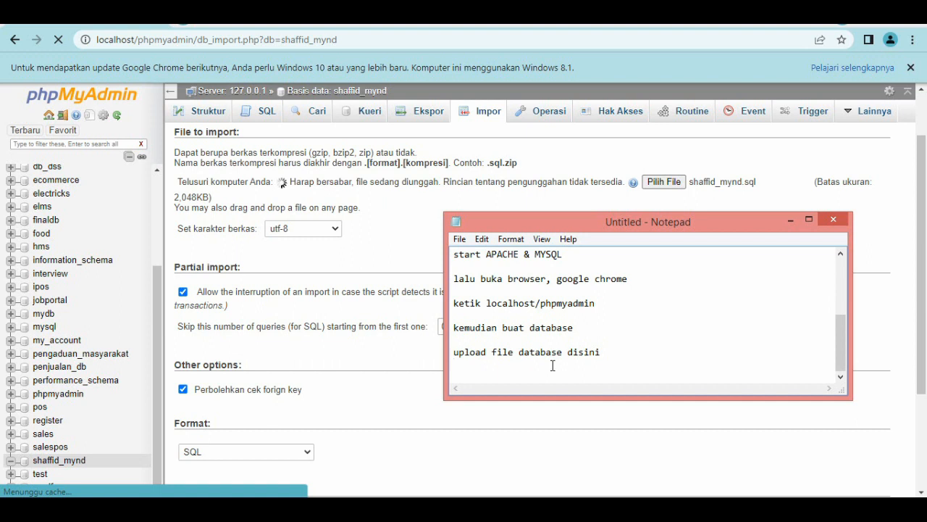
Check the database import in phpMyAdmin, and add the line "sekarang ayo di coba" at the end of the Notepad notes.
{"action": "left_click", "coordinate": [791, 219]}
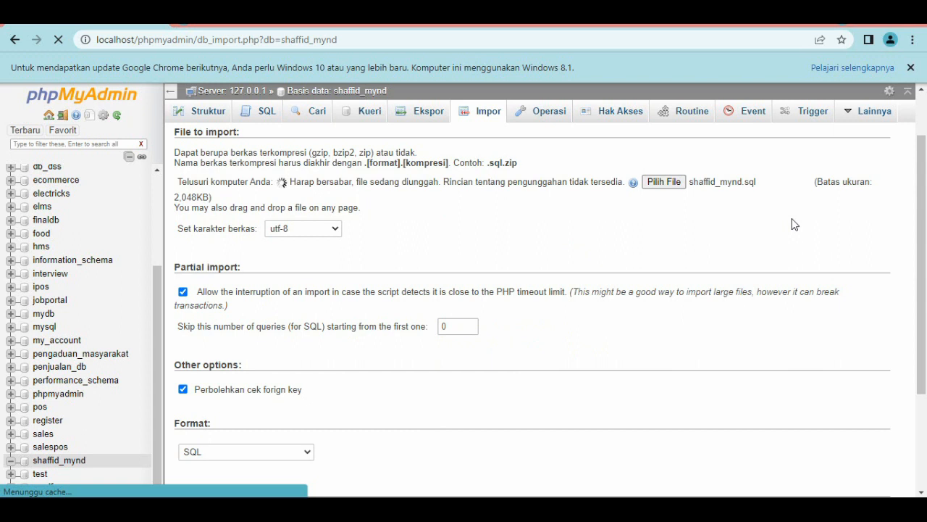
{"action": "scroll", "coordinate": [794, 225], "scroll_direction": "down", "scroll_amount": 1}
{"action": "scroll", "coordinate": [794, 225], "scroll_direction": "up", "scroll_amount": 1}
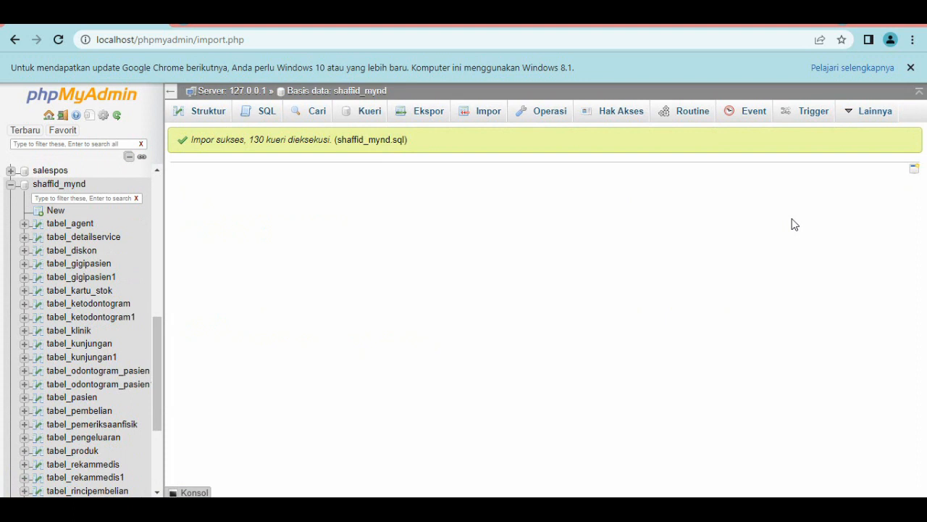
{"action": "left_click", "coordinate": [398, 508]}
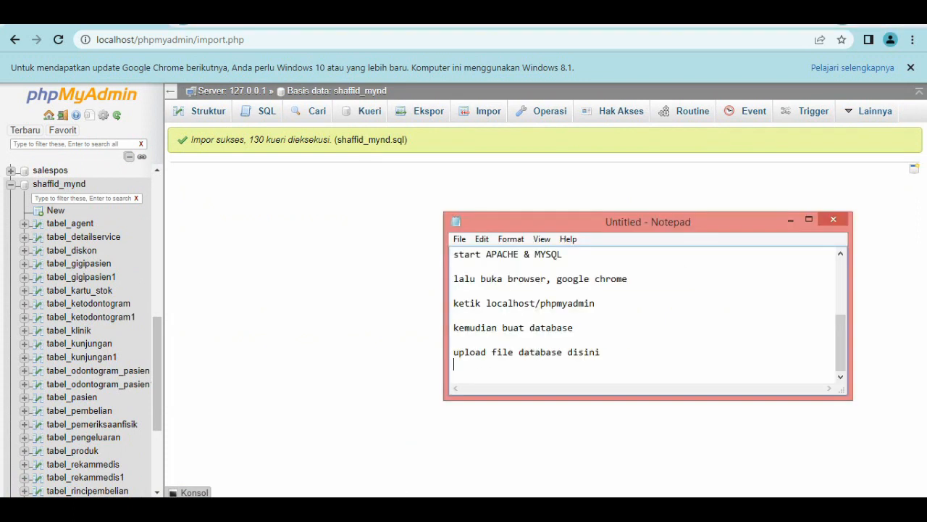
{"action": "key", "text": "Return"}
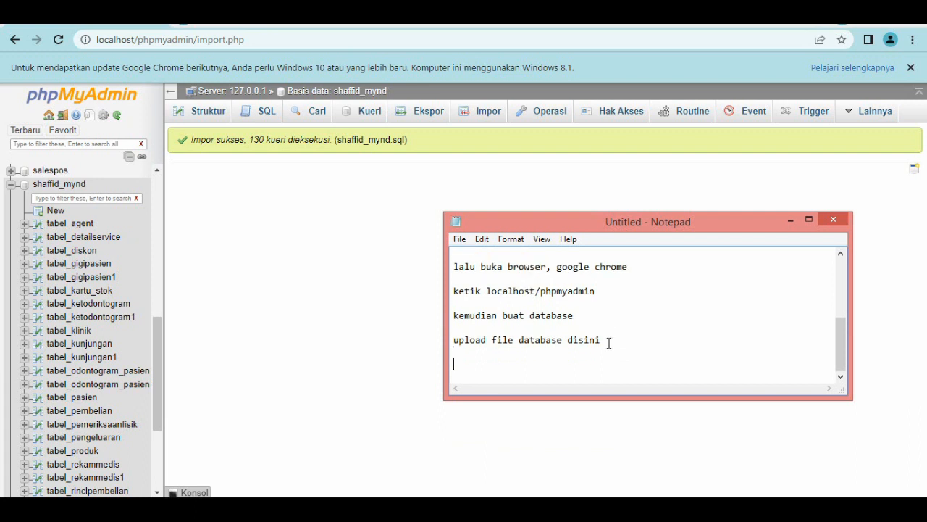
{"action": "type", "text": "sekarang ayo di coba"}
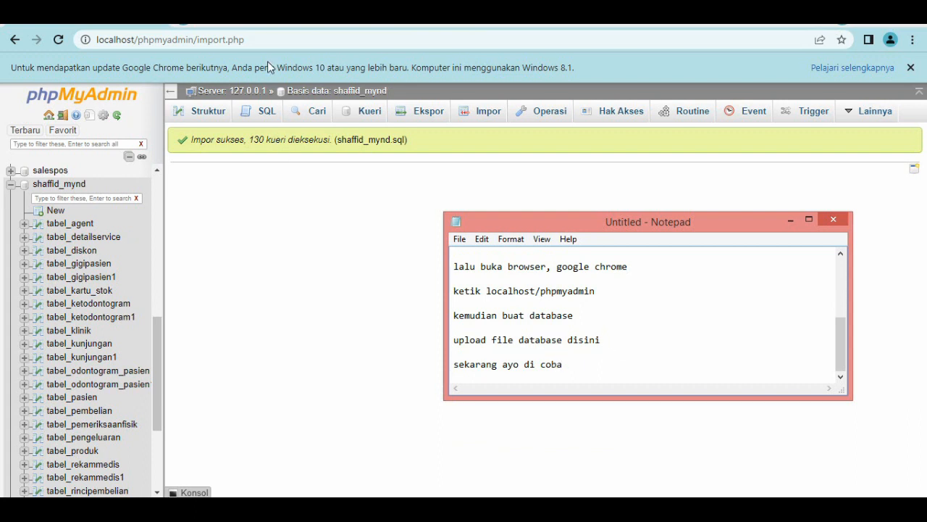
Switch to Chrome and load localhost/dentalcare in place of the phpMyAdmin import page.
{"action": "left_click", "coordinate": [268, 39]}
{"action": "left_click", "coordinate": [268, 39]}
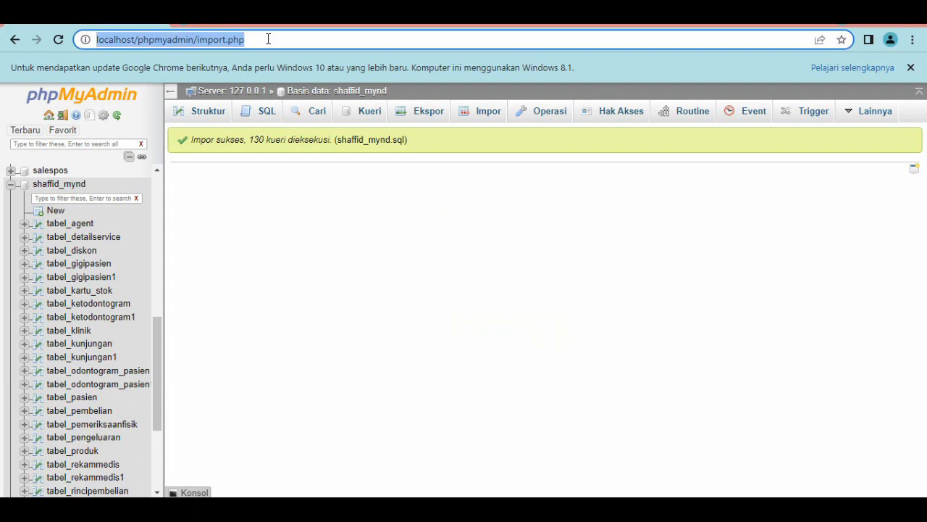
{"action": "type", "text": "local"}
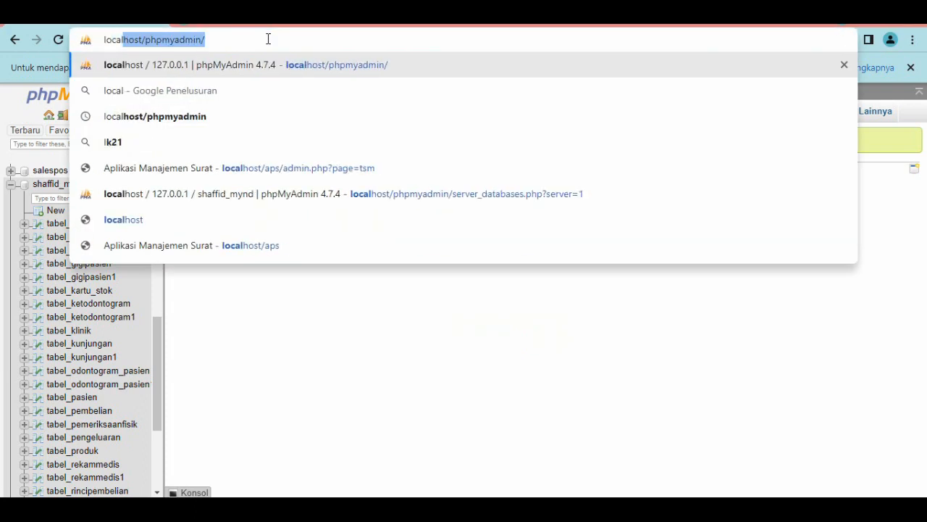
{"action": "type", "text": "host"}
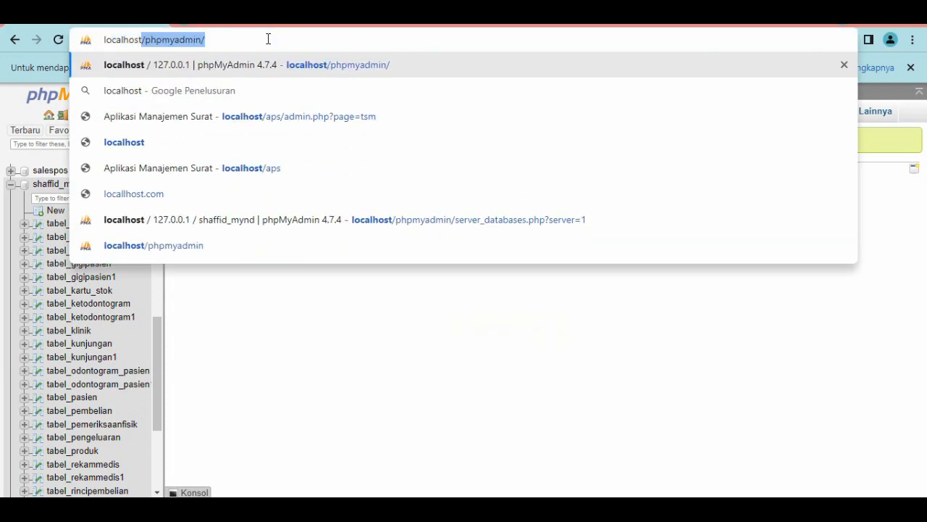
{"action": "type", "text": "t/den"}
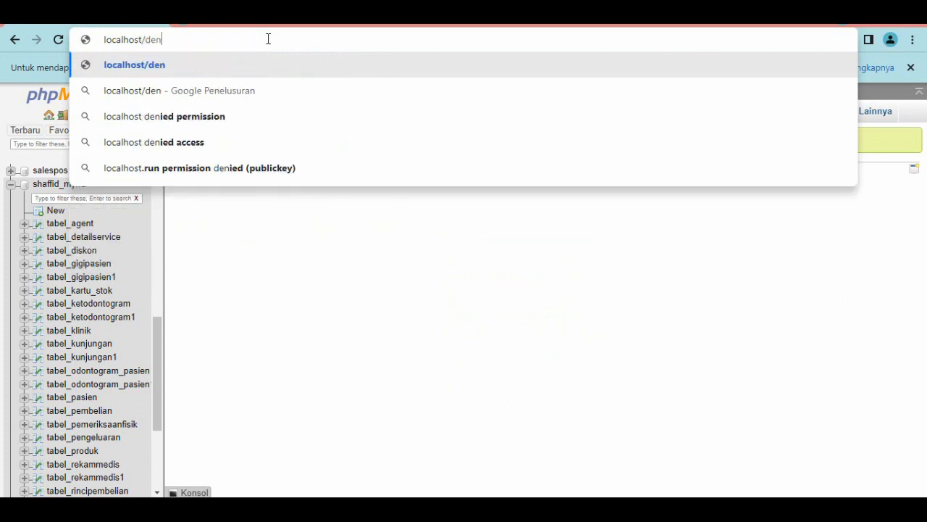
{"action": "type", "text": "talcare"}
{"action": "key", "text": "Return"}
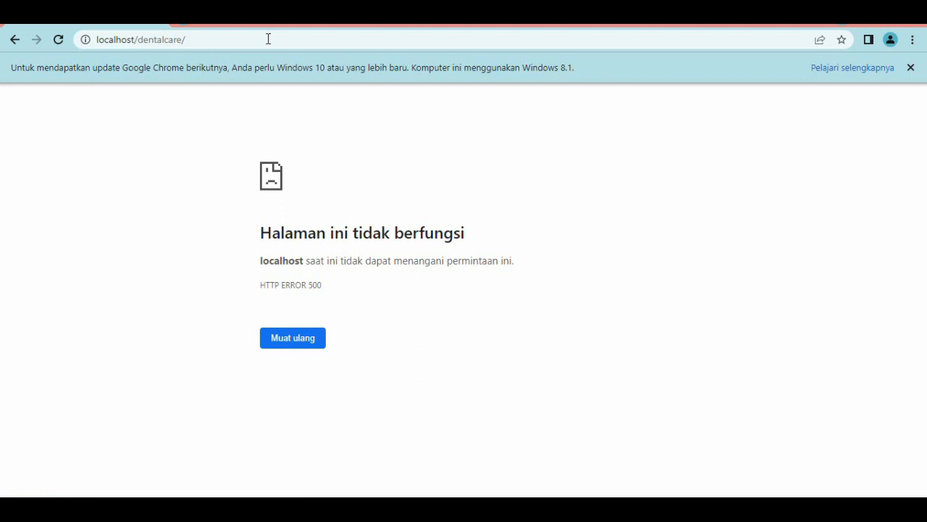
Switch to Notepad, add the line "gagal" to the notes, and return to the htdocs folder in File Explorer.
{"action": "key", "text": "alt+Tab"}
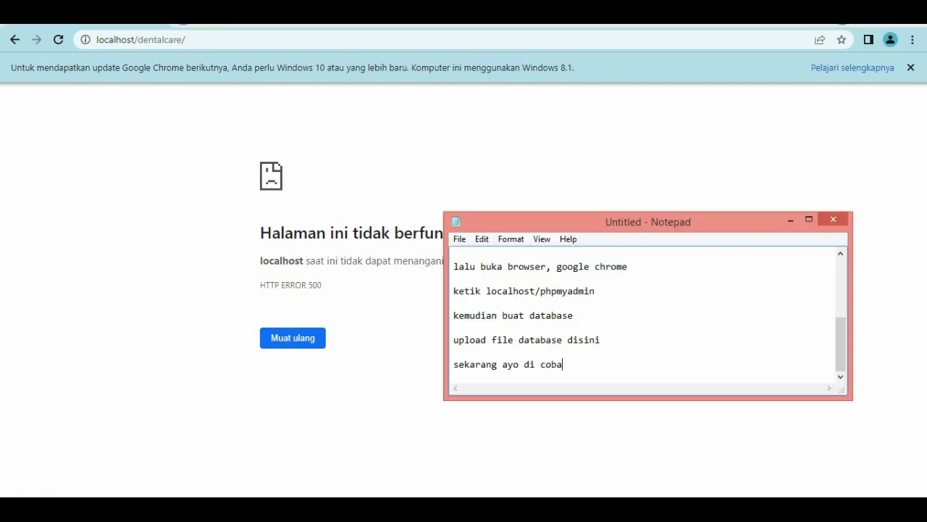
{"action": "left_click", "coordinate": [572, 372]}
{"action": "key", "text": "Return"}
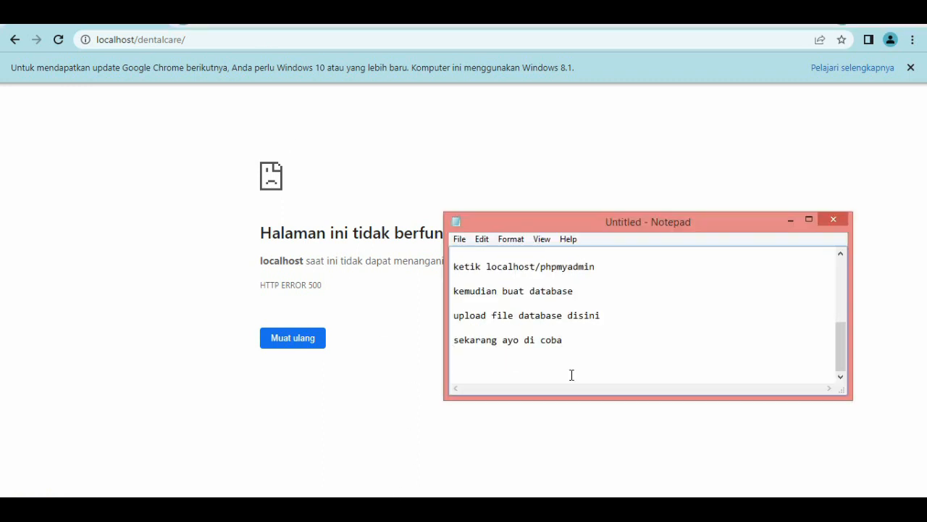
{"action": "type", "text": "gagal"}
{"action": "left_click", "coordinate": [789, 221]}
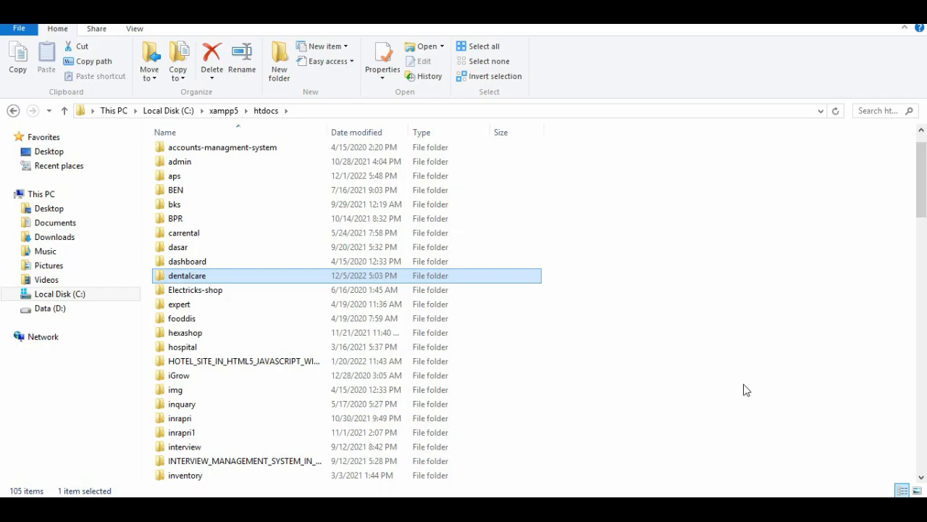
Bring Notepad over the htdocs folder and add the line "kembali ke folder" below a blank line.
{"action": "left_click", "coordinate": [501, 510]}
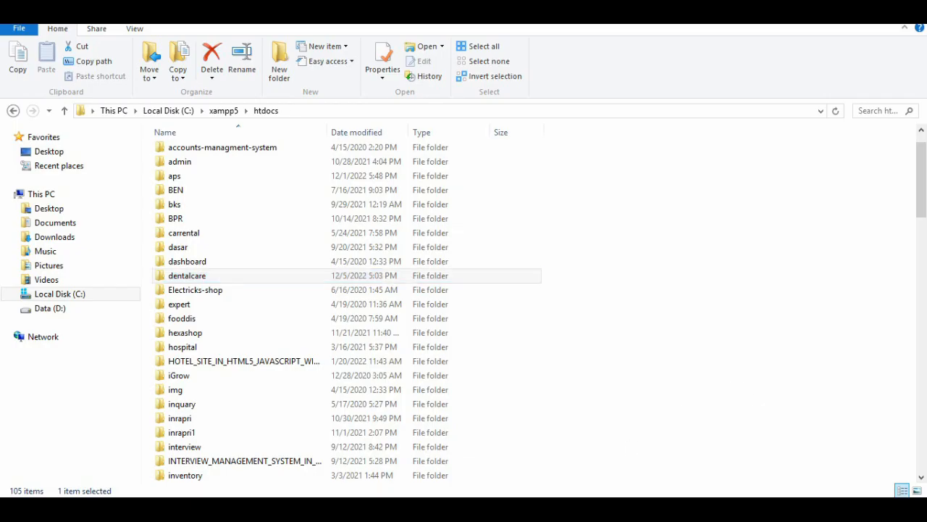
{"action": "key", "text": "Return"}
{"action": "key", "text": "Return"}
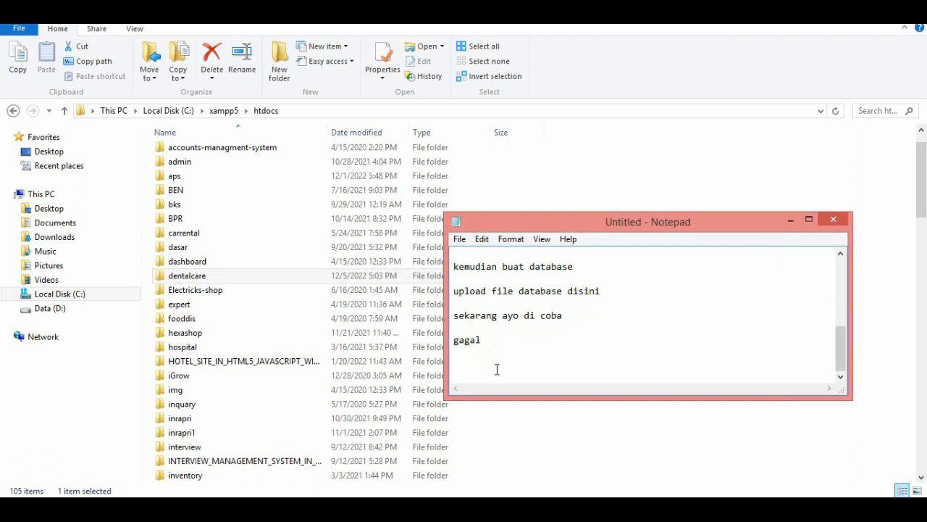
{"action": "type", "text": "kembali ke foldetr"}
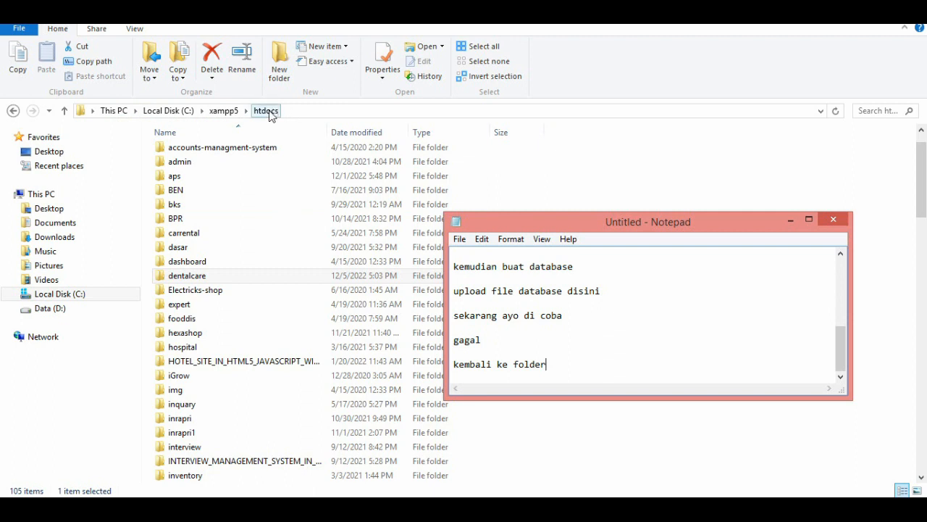
Select the dentalcare folder in htdocs and add the line "buka folder dental care" to the Notepad notes.
{"action": "left_click", "coordinate": [185, 278]}
{"action": "key", "text": "alt+Tab"}
{"action": "key", "text": "Return"}
{"action": "key", "text": "Return"}
{"action": "type", "text": "bu"}
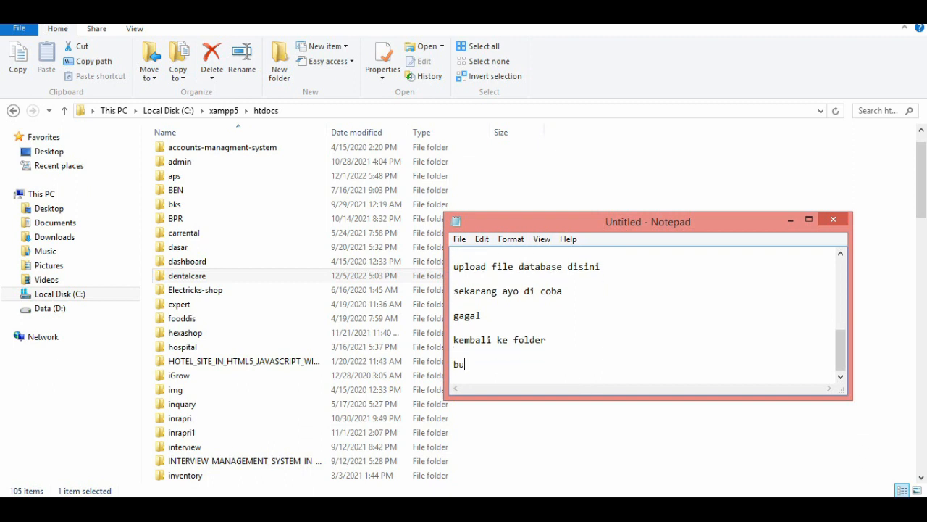
{"action": "type", "text": "ka folde r dental car"}
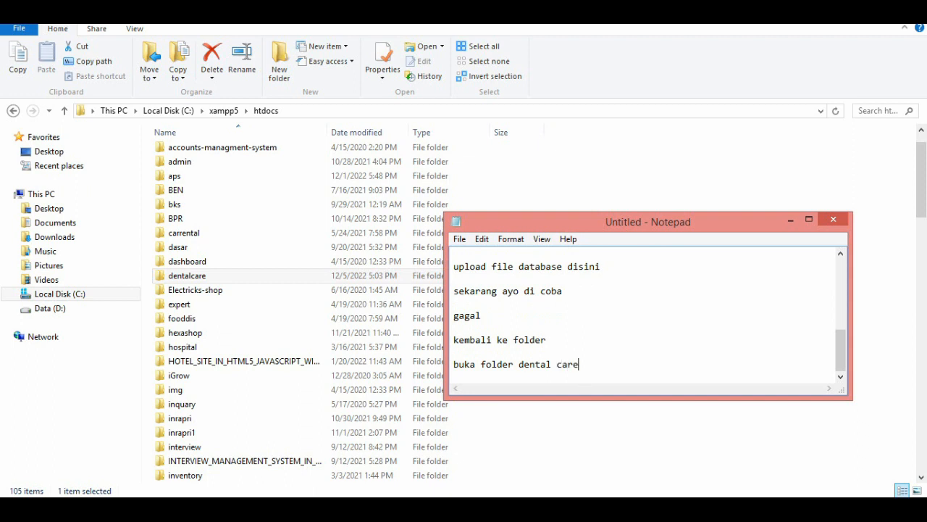
{"action": "type", "text": "e"}
Switch to File Explorer and open the folder dentalcare\application\config inside htdocs.
{"action": "double_click", "coordinate": [211, 277]}
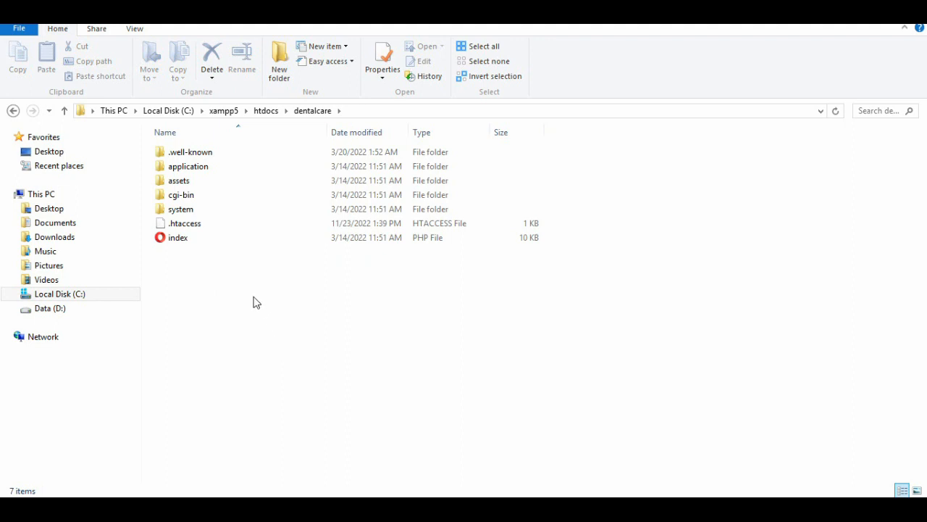
{"action": "left_click", "coordinate": [201, 209]}
{"action": "left_click", "coordinate": [187, 167]}
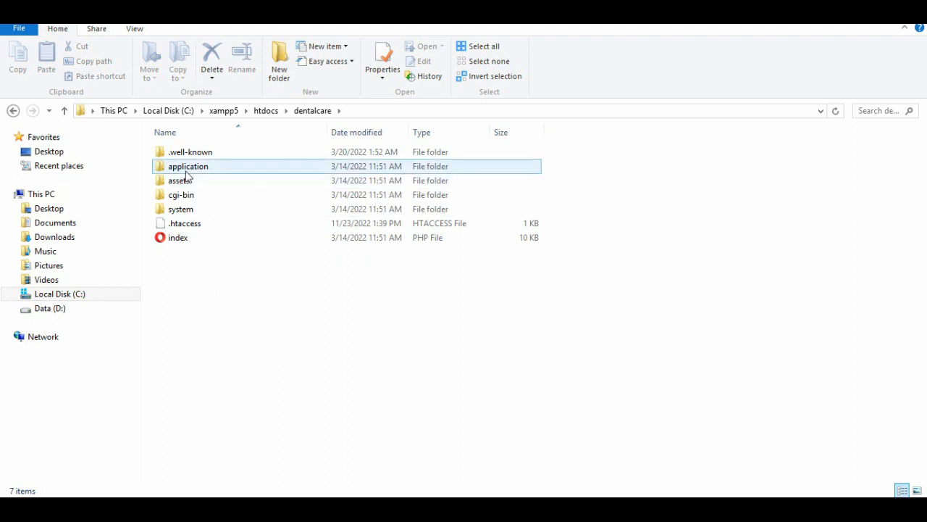
{"action": "double_click", "coordinate": [186, 172]}
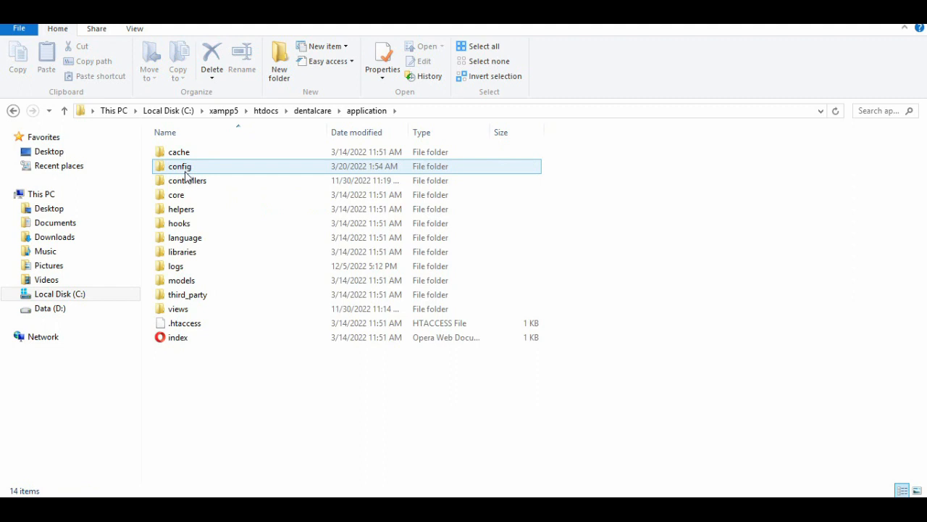
{"action": "left_click", "coordinate": [186, 171]}
{"action": "double_click", "coordinate": [186, 172]}
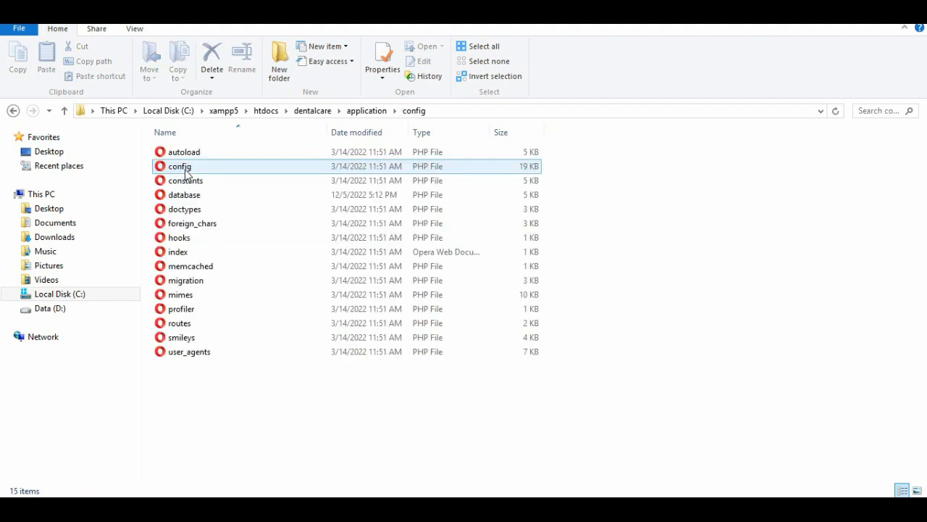
Open the database PHP file from the config folder in Sublime Text and move its window beside the file list.
{"action": "left_click", "coordinate": [196, 200]}
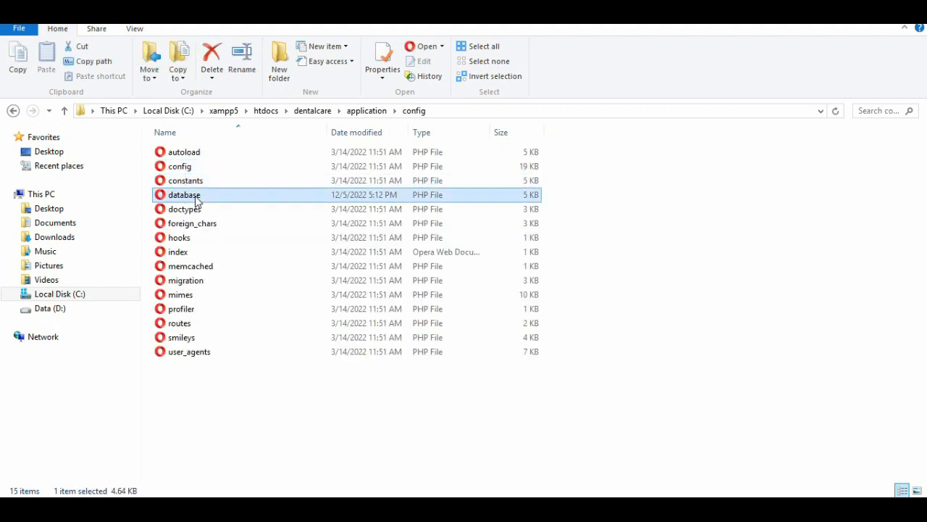
{"action": "right_click", "coordinate": [209, 196]}
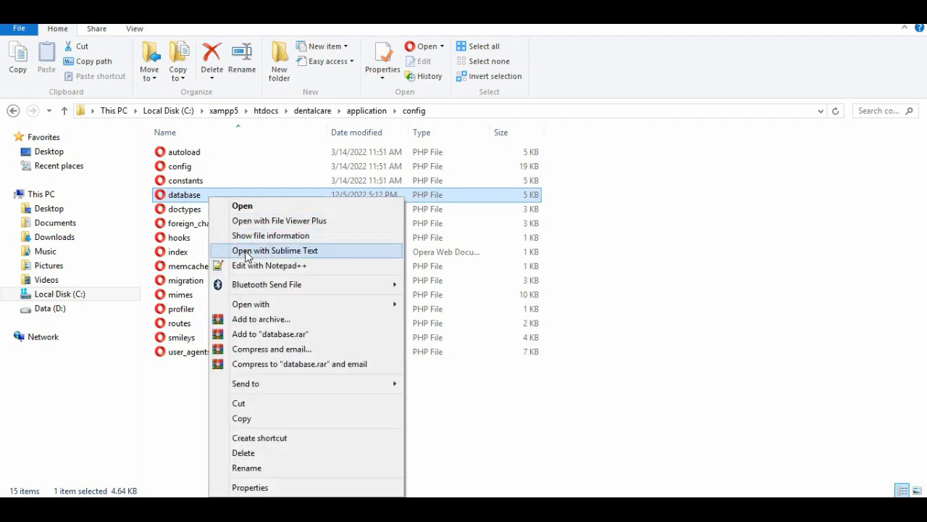
{"action": "left_click", "coordinate": [293, 251]}
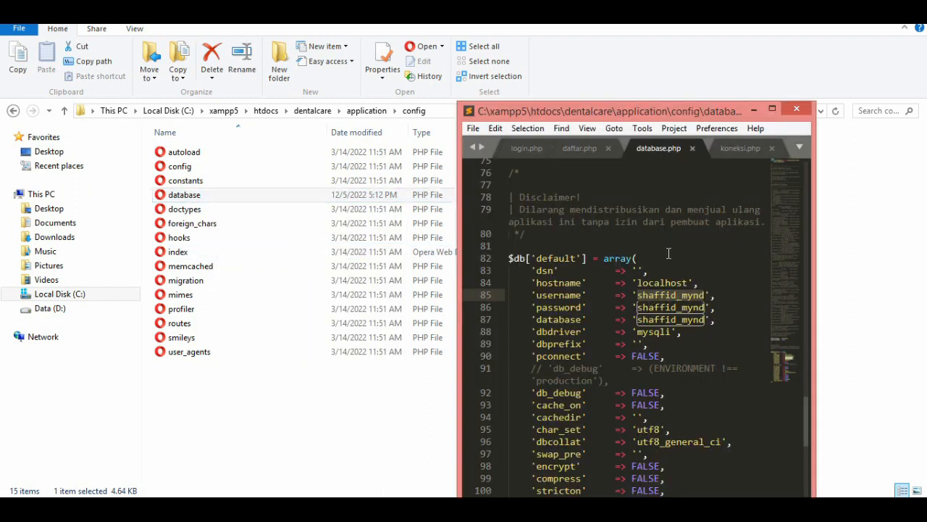
{"action": "left_click_drag", "start_coordinate": [631, 120], "coordinate": [385, 92]}
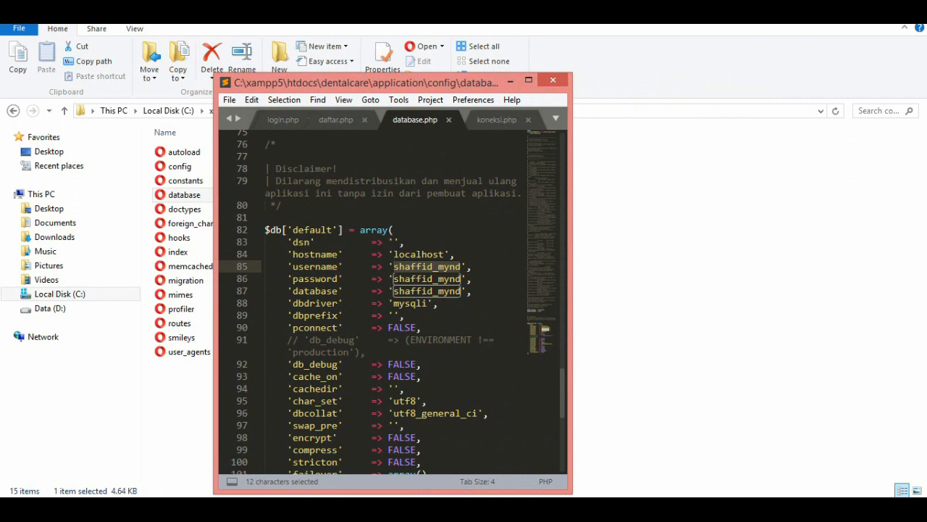
Place Notepad beside the code and add the line "anda juga bisa buka fie dengan notepad", followed by a blank line.
{"action": "key", "text": "alt+Tab"}
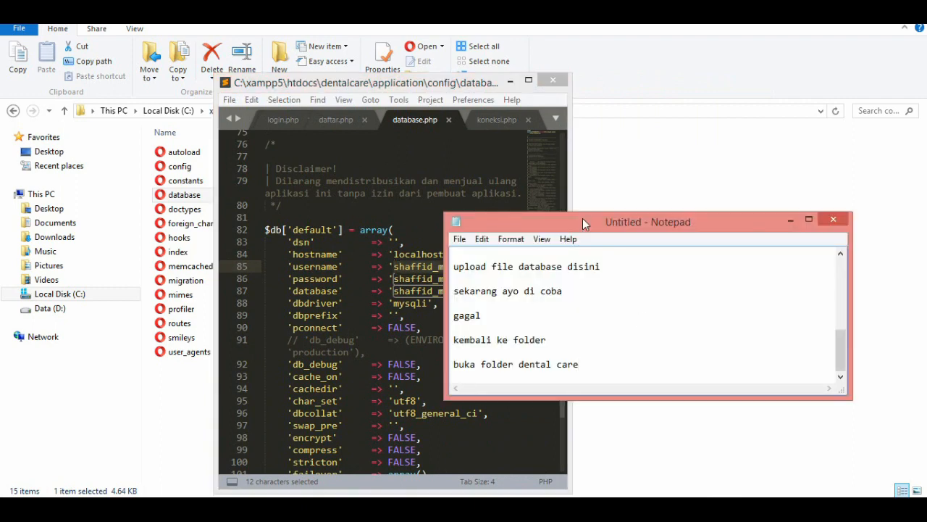
{"action": "left_click_drag", "start_coordinate": [583, 218], "coordinate": [676, 174]}
{"action": "key", "text": "Return"}
{"action": "type", "text": "a"}
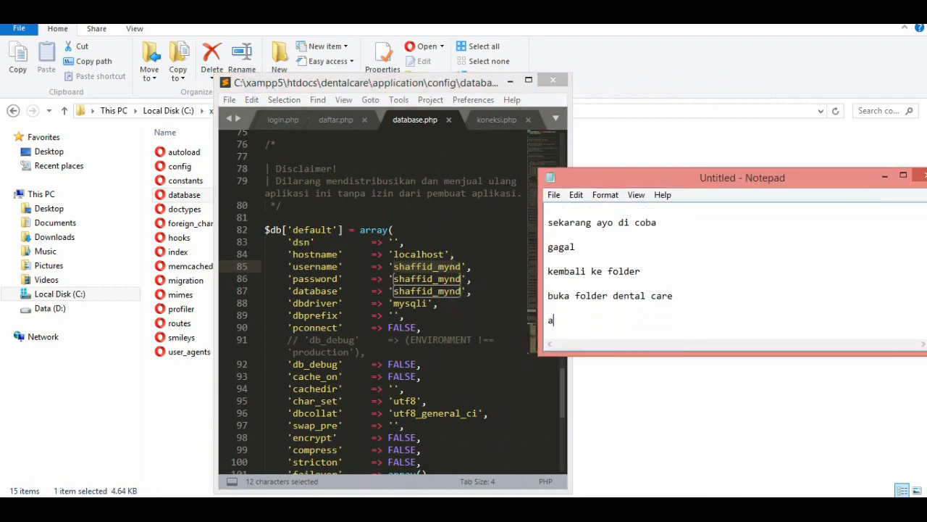
{"action": "type", "text": "nda juga bisa buka f"}
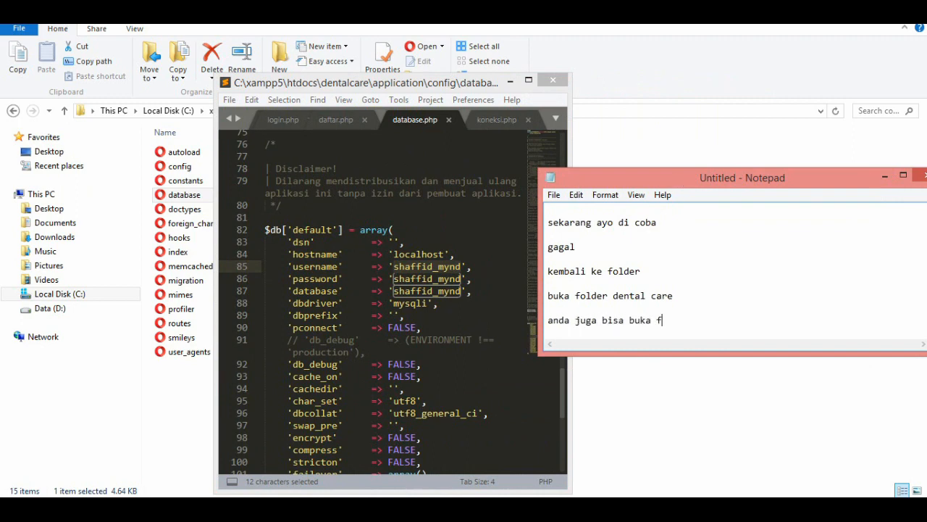
{"action": "type", "text": "ie dengan notepad"}
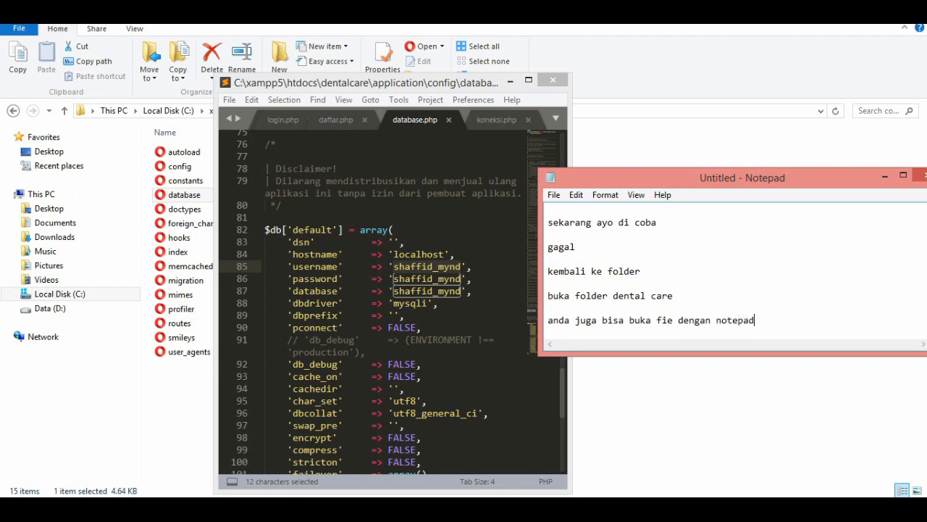
{"action": "key", "text": "Return"}
{"action": "key", "text": "Return"}
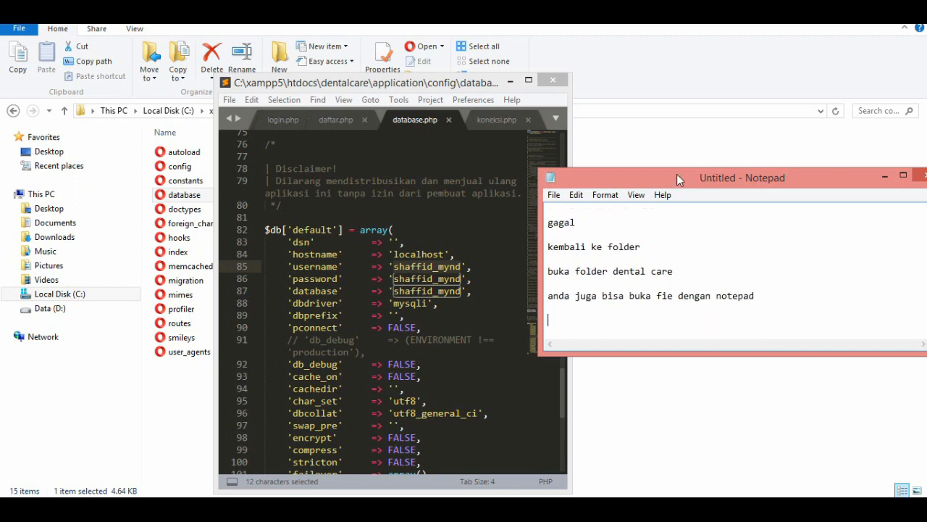
Add the line "disini ubah username dan paswordnya" at the end of the notes.
{"action": "type", "text": "disini ubah username dan"}
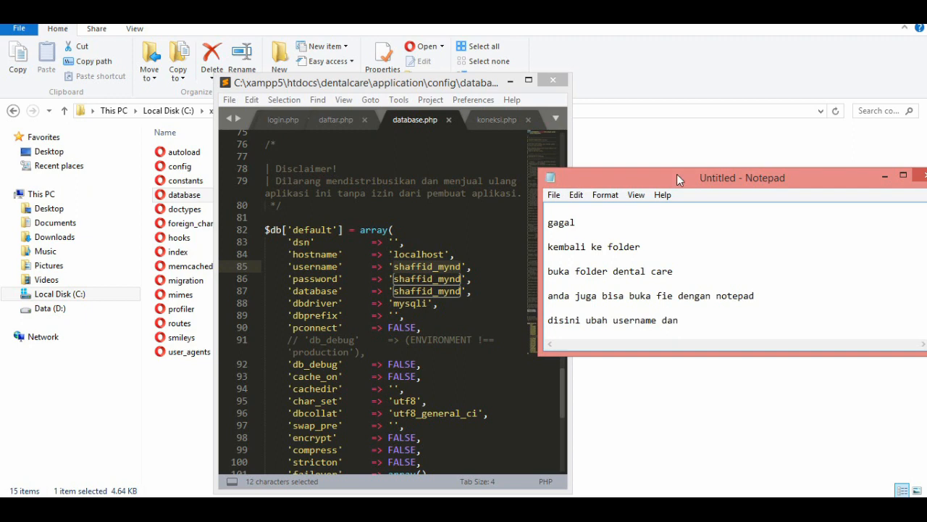
{"action": "type", "text": " paswordnya"}
Switch to Sublime Text and set the username value in the $db['default'] array to root.
{"action": "left_click", "coordinate": [461, 270]}
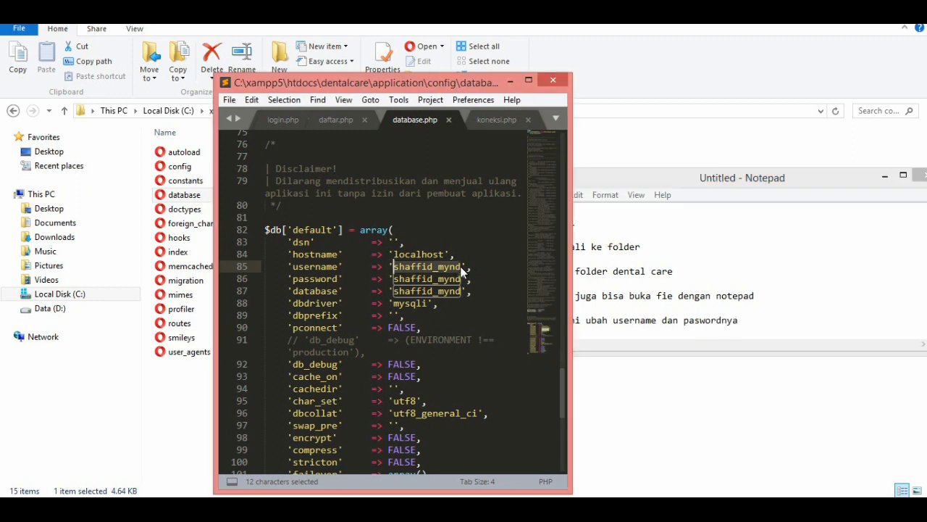
{"action": "left_click", "coordinate": [452, 264]}
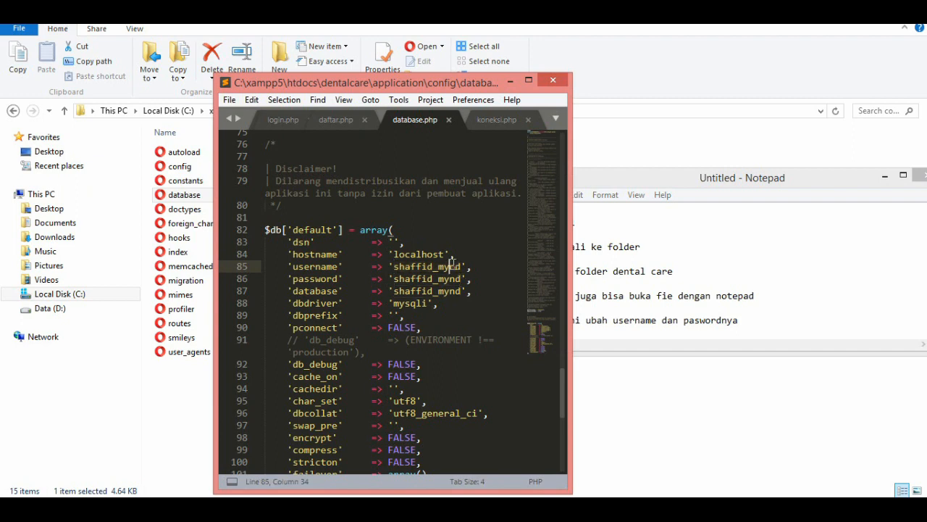
{"action": "key", "text": "Right"}
{"action": "key", "text": "Right"}
{"action": "key", "text": "BackSpace"}
{"action": "key", "text": "BackSpace"}
{"action": "key", "text": "BackSpace"}
{"action": "key", "text": "BackSpace"}
{"action": "key", "text": "BackSpace"}
{"action": "key", "text": "BackSpace"}
{"action": "key", "text": "BackSpace"}
{"action": "key", "text": "BackSpace"}
{"action": "key", "text": "BackSpace"}
{"action": "key", "text": "BackSpace"}
{"action": "key", "text": "BackSpace"}
{"action": "key", "text": "BackSpace"}
{"action": "type", "text": "root"}
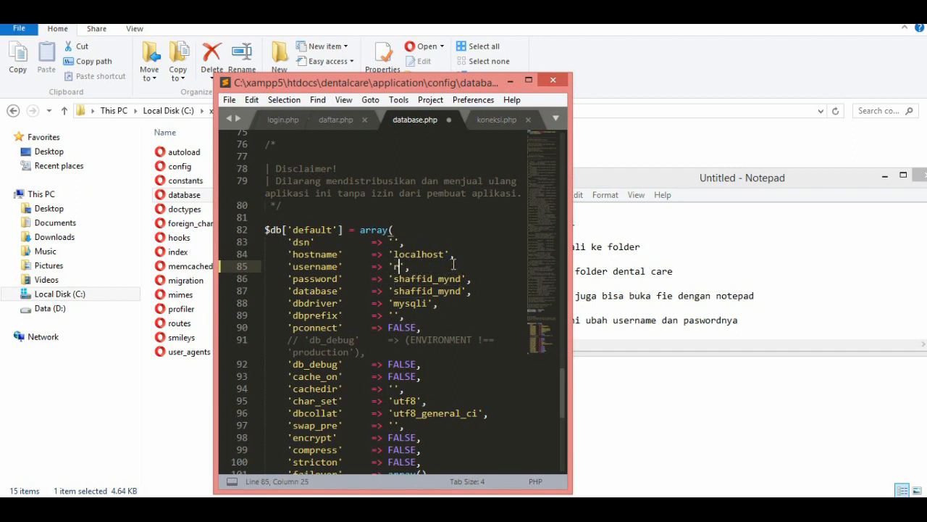
{"action": "key", "text": "Down"}
Clear the password value in the $db['default'] array so that only empty quotes remain.
{"action": "left_click", "coordinate": [338, 279]}
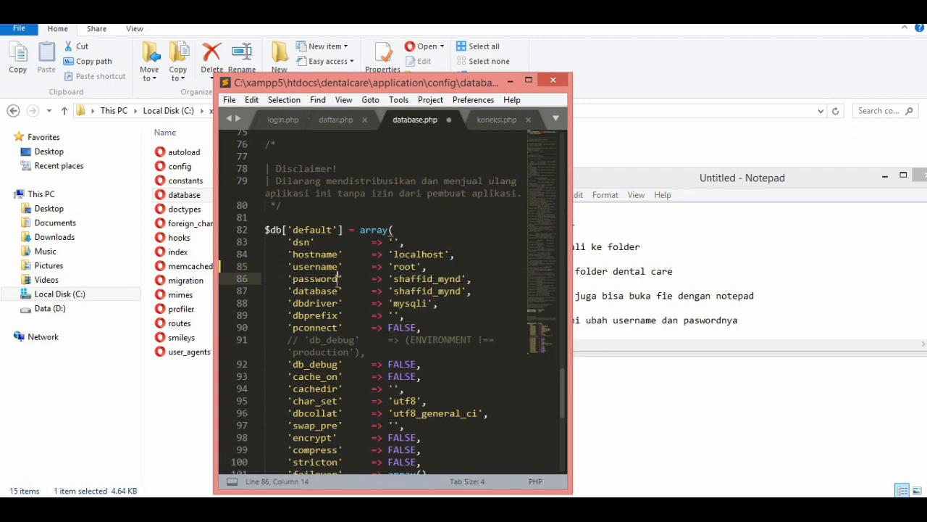
{"action": "left_click_drag", "start_coordinate": [462, 279], "coordinate": [395, 279]}
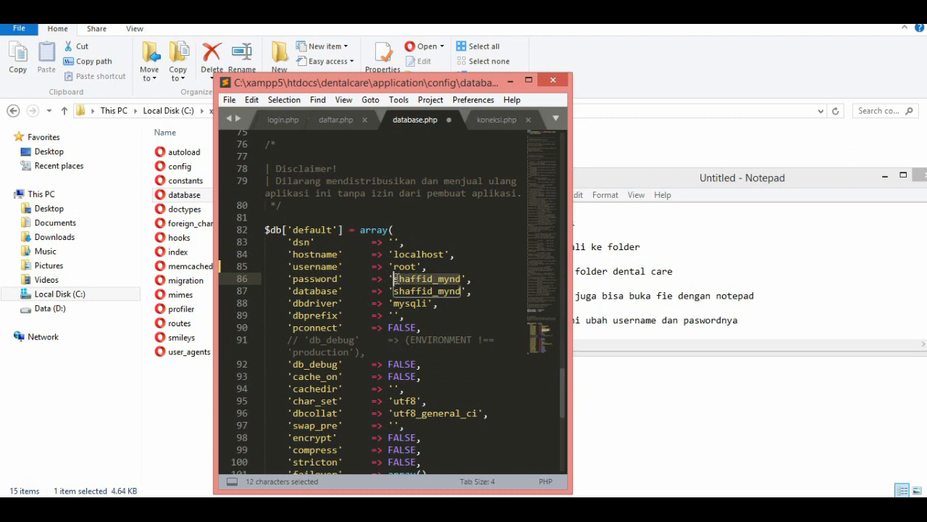
{"action": "key", "text": "BackSpace"}
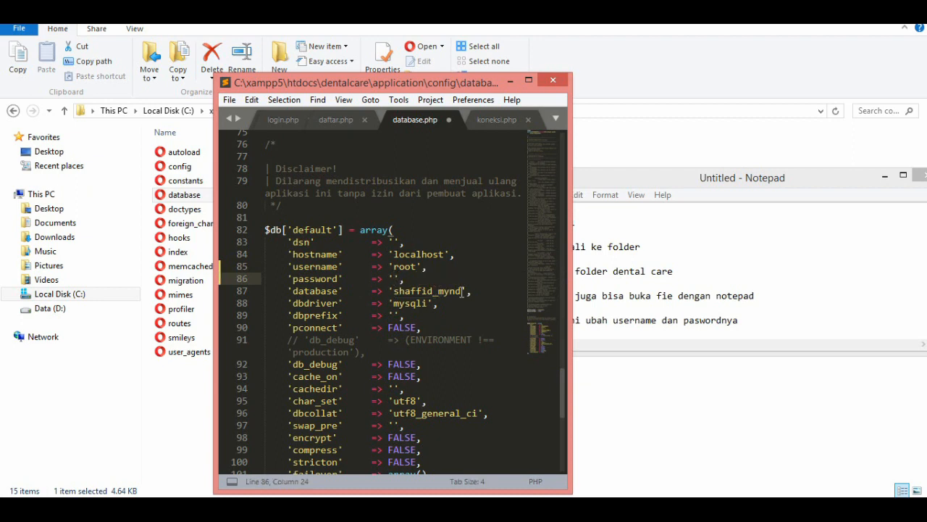
Switch to Notepad and add the line "lalu save" below the username and password note.
{"action": "left_click", "coordinate": [783, 317]}
{"action": "key", "text": "Return"}
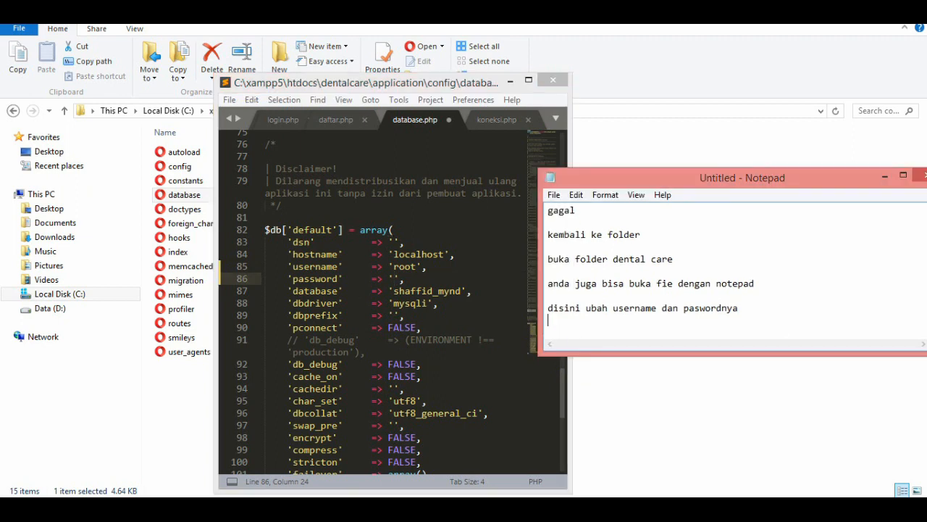
{"action": "type", "text": "lalu sa"}
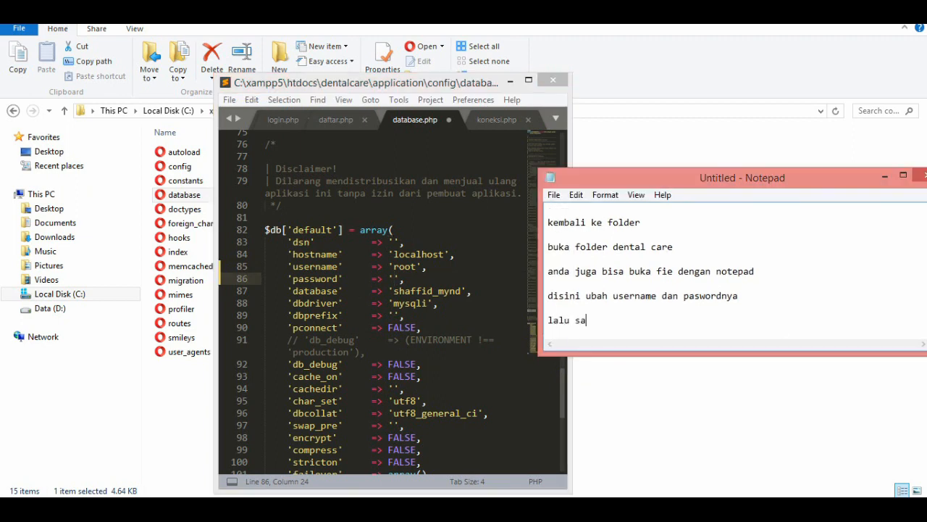
{"action": "type", "text": "ve"}
Return to Sublime Text and save the edited database.php file.
{"action": "left_click", "coordinate": [371, 290]}
{"action": "left_click", "coordinate": [228, 101]}
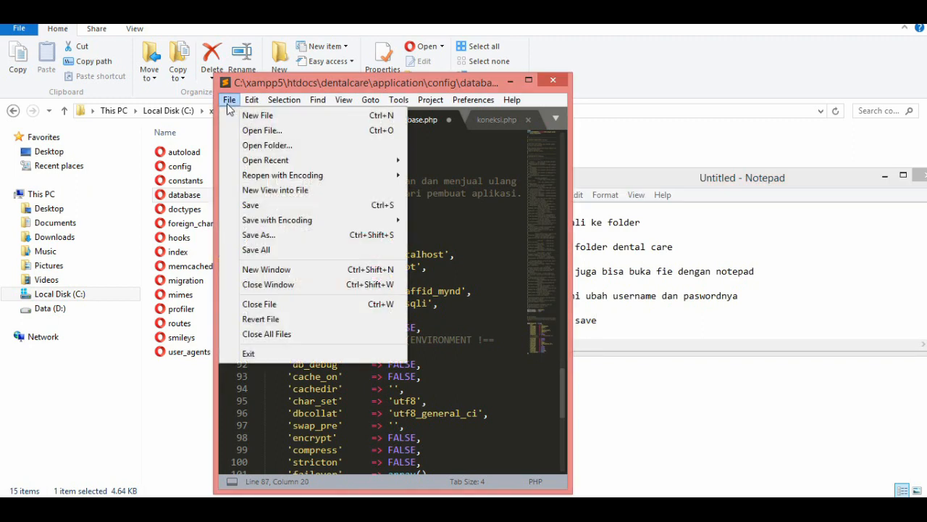
{"action": "left_click", "coordinate": [251, 206]}
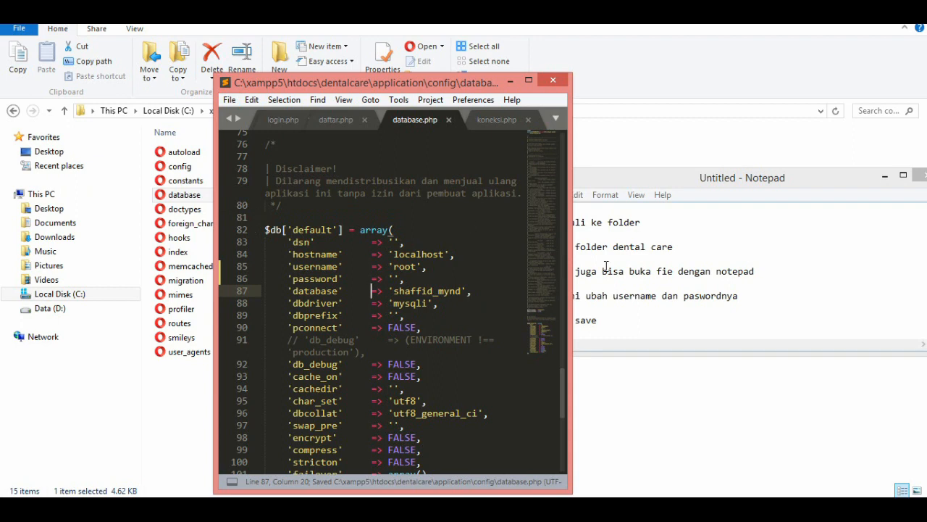
In Notepad, add the line "sekarang ayo di coba lagi dari Google Chrome" after a blank line.
{"action": "left_click", "coordinate": [640, 319]}
{"action": "key", "text": "Return"}
{"action": "key", "text": "Return"}
{"action": "type", "text": "se"}
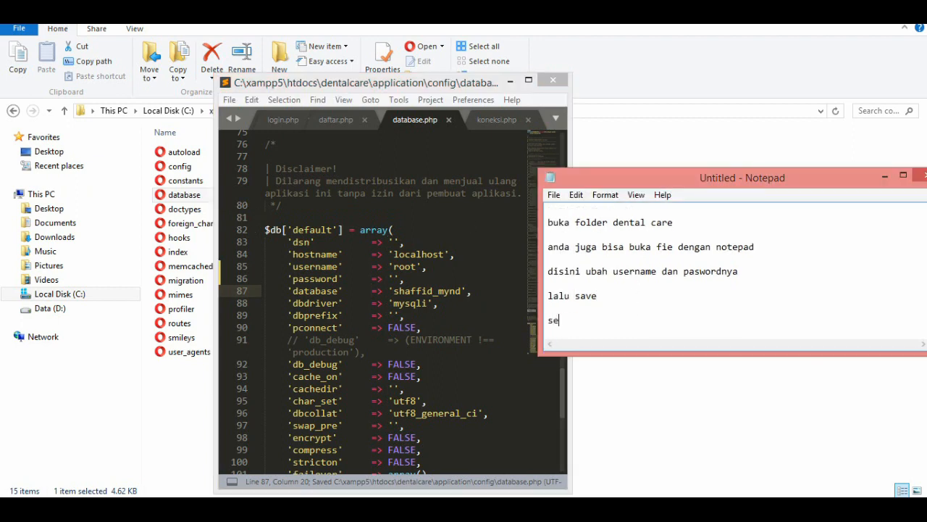
{"action": "type", "text": "karang ayo"}
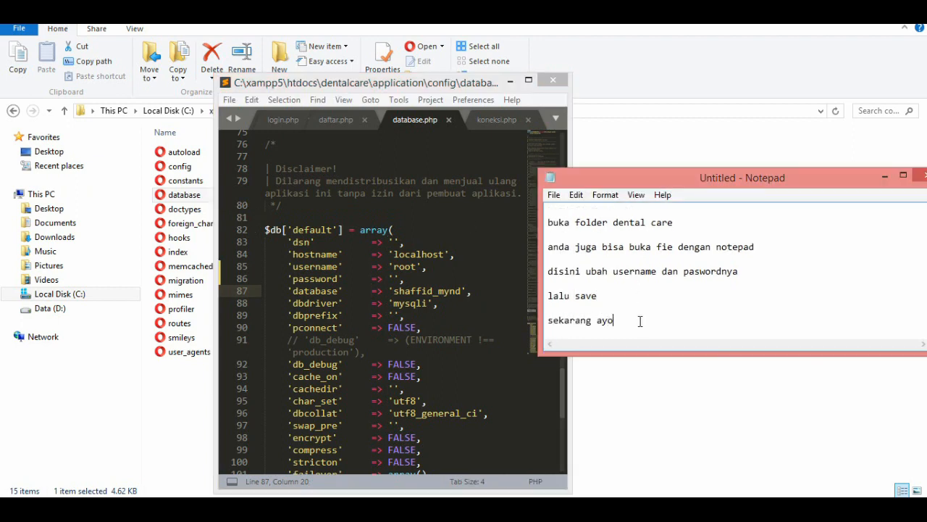
{"action": "type", "text": " di coba lagi dari Google Chr"}
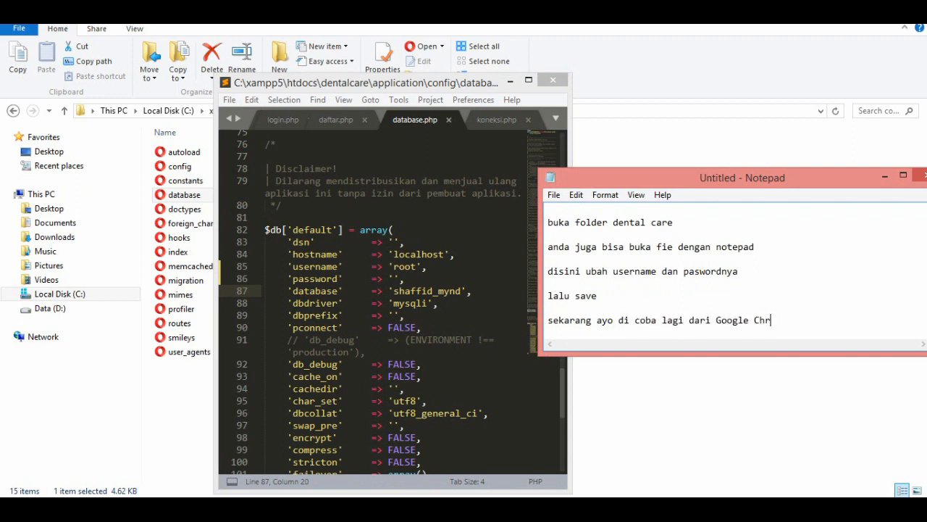
{"action": "type", "text": "ome"}
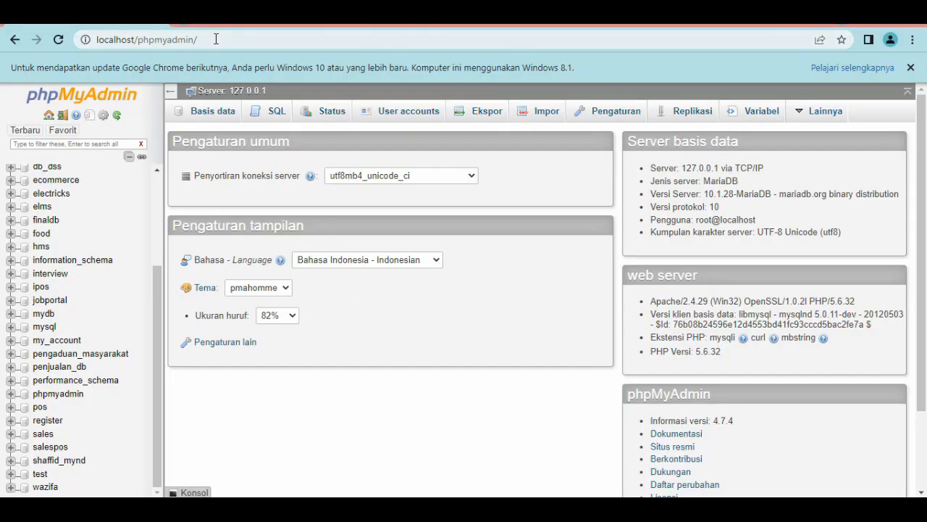
Switch to Chrome and load localhost/dentalcare in place of the phpMyAdmin page.
{"action": "left_click", "coordinate": [216, 41]}
{"action": "type", "text": "local"}
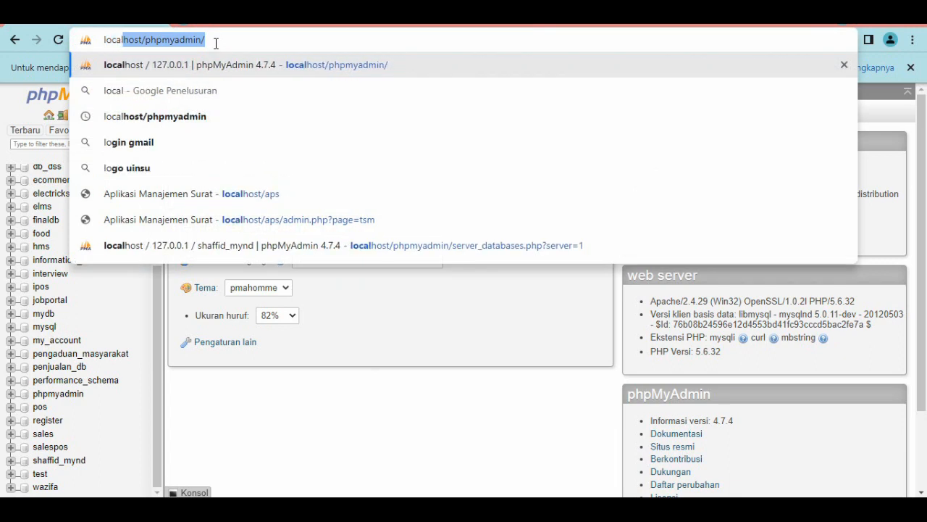
{"action": "type", "text": "host/"}
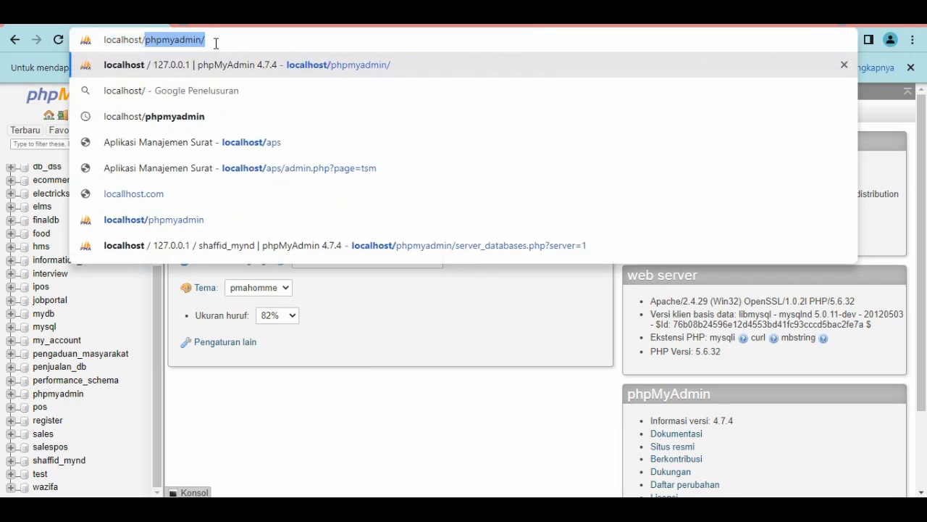
{"action": "type", "text": "dentalcare"}
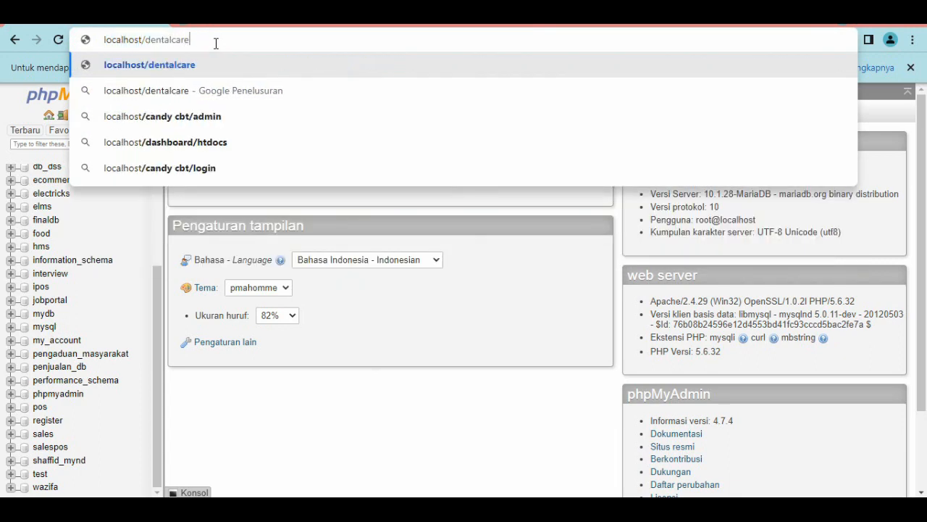
{"action": "key", "text": "Return"}
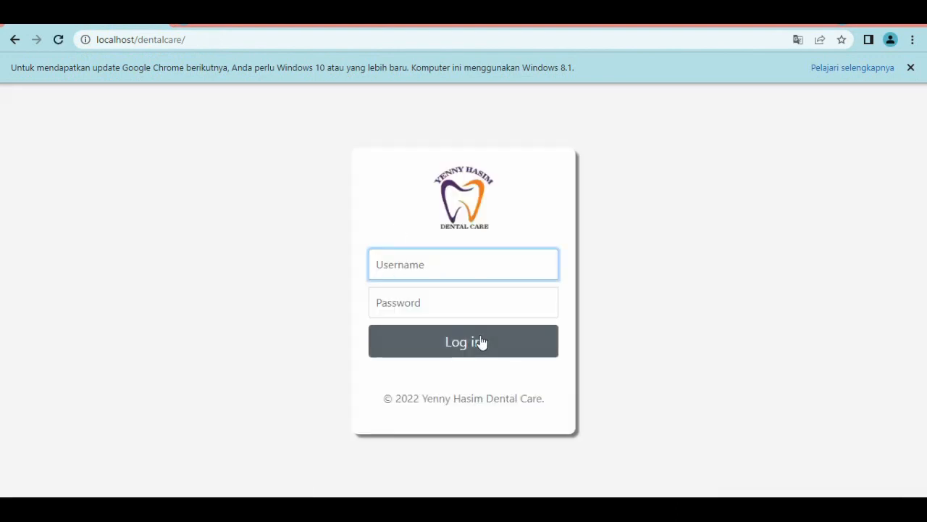
Bring Notepad back and add the line "berhasil." after a blank line.
{"action": "left_click", "coordinate": [436, 509]}
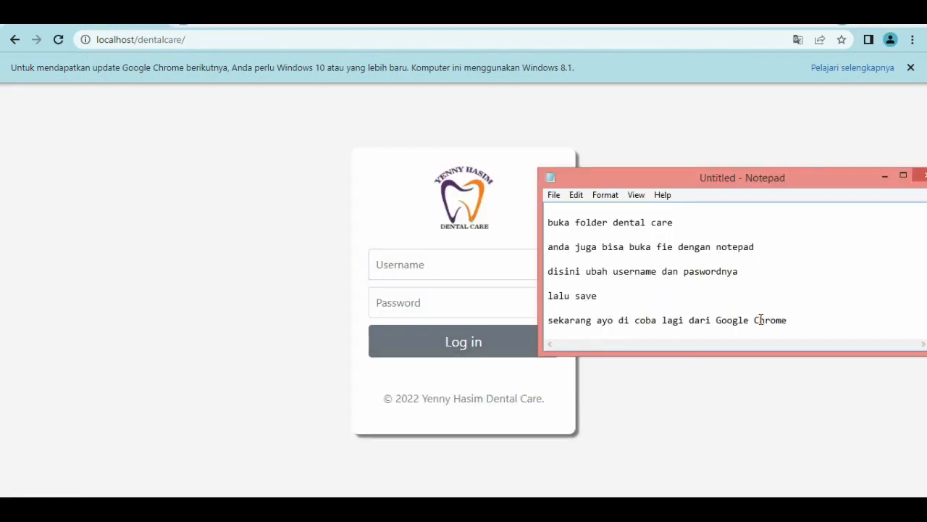
{"action": "key", "text": "Return"}
{"action": "key", "text": "Return"}
{"action": "type", "text": "ber"}
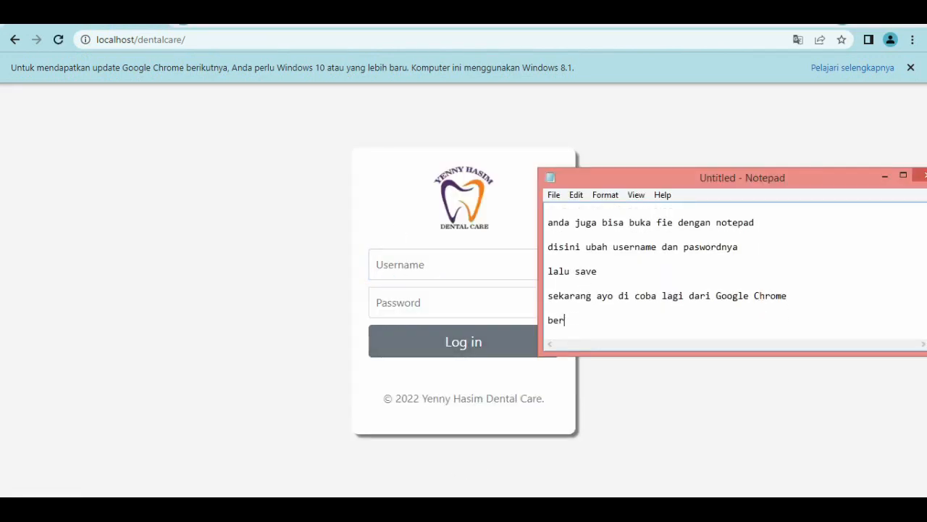
{"action": "type", "text": "hasil."}
Add a separate line "login admin dengan id: admin pas:" followed by the admin account password.
{"action": "key", "text": "Return"}
{"action": "key", "text": "Return"}
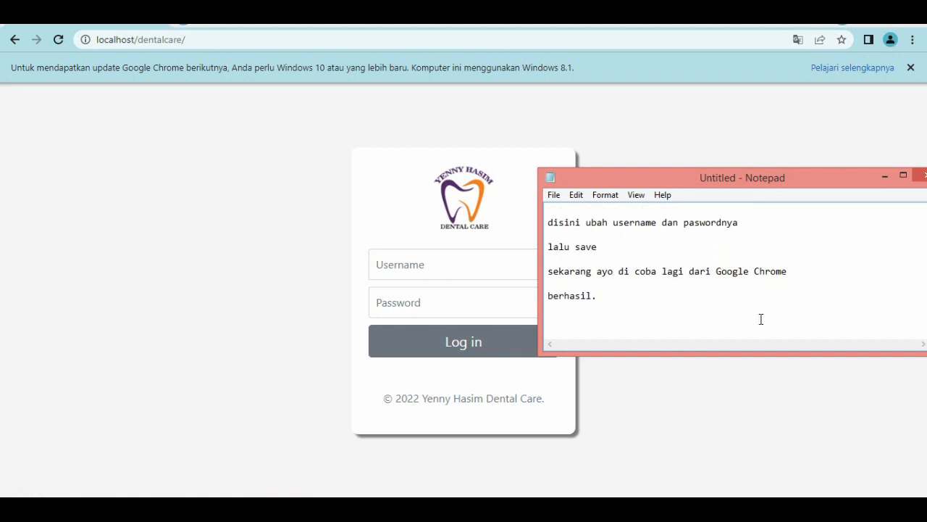
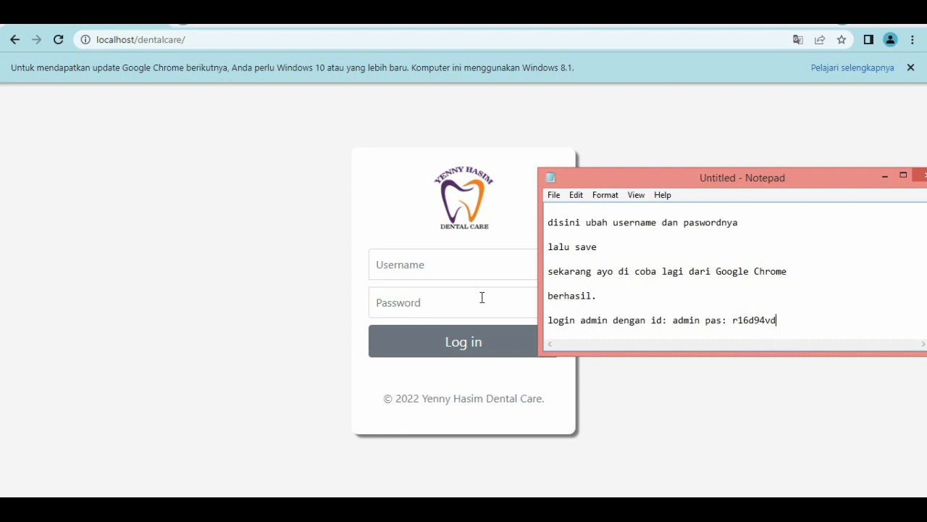
In Chrome, log in to the dental care application with the username admin and the account password.
{"action": "left_click", "coordinate": [446, 271]}
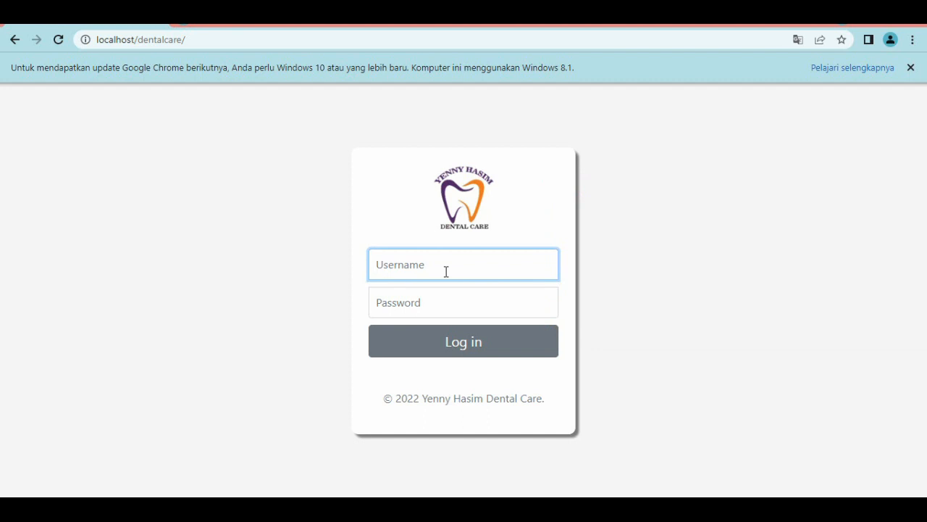
{"action": "type", "text": "admin"}
{"action": "key", "text": "Tab"}
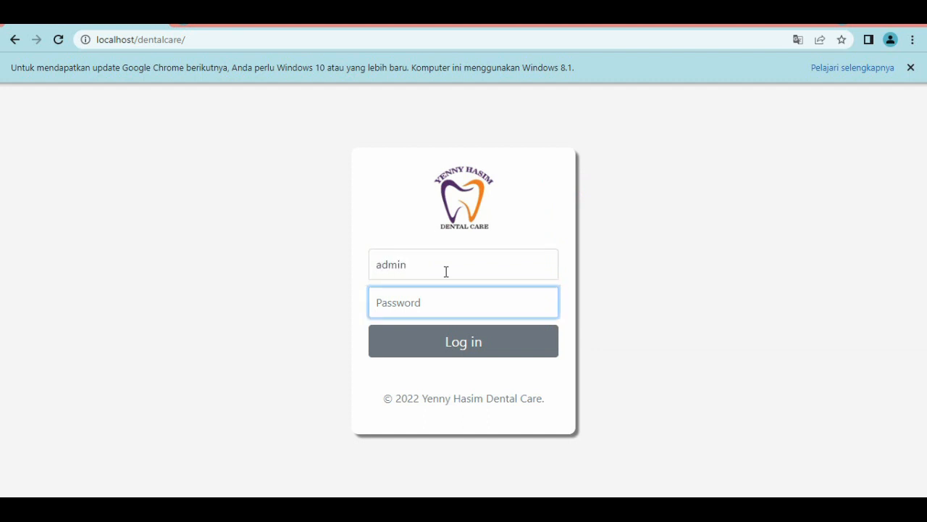
{"action": "key", "text": "Return"}
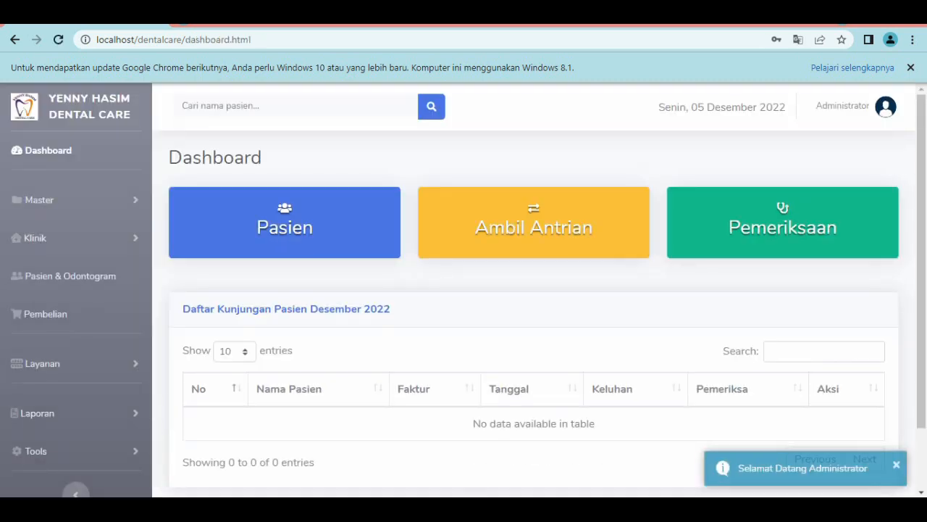
Switch to Notepad and add the line "ubah pasword anda" after a blank line.
{"action": "key", "text": "alt+Tab"}
{"action": "key", "text": "Return"}
{"action": "key", "text": "Return"}
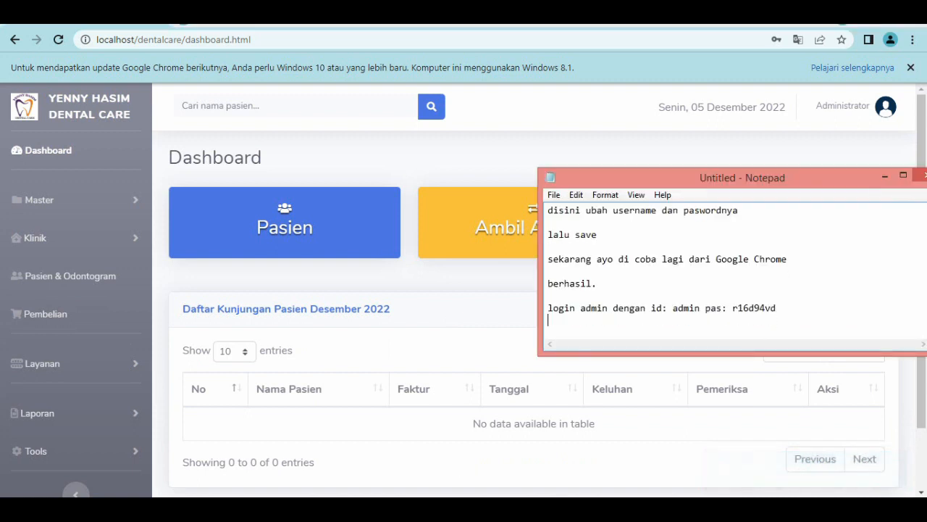
{"action": "type", "text": "ubah pas"}
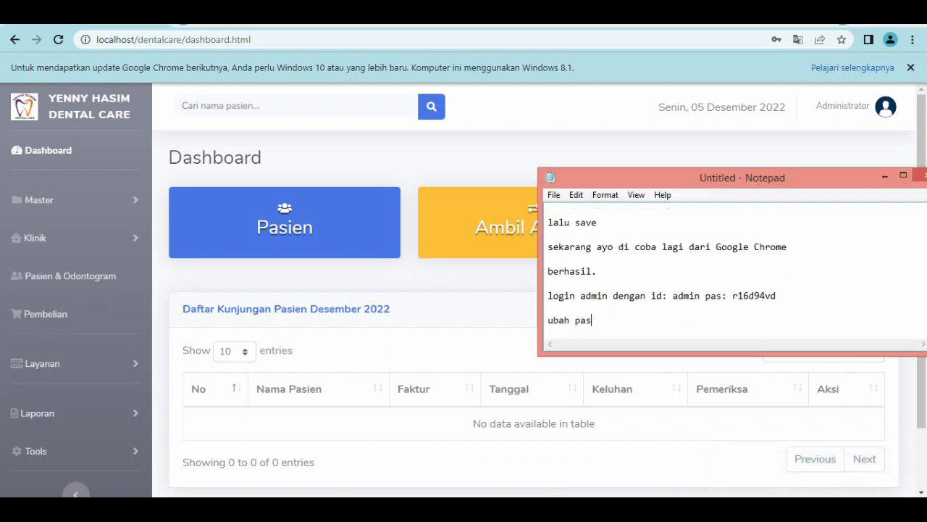
{"action": "type", "text": "word anda"}
In the dental care application, open the admin account from the Data User list for editing and go to its Password field.
{"action": "left_click", "coordinate": [104, 206]}
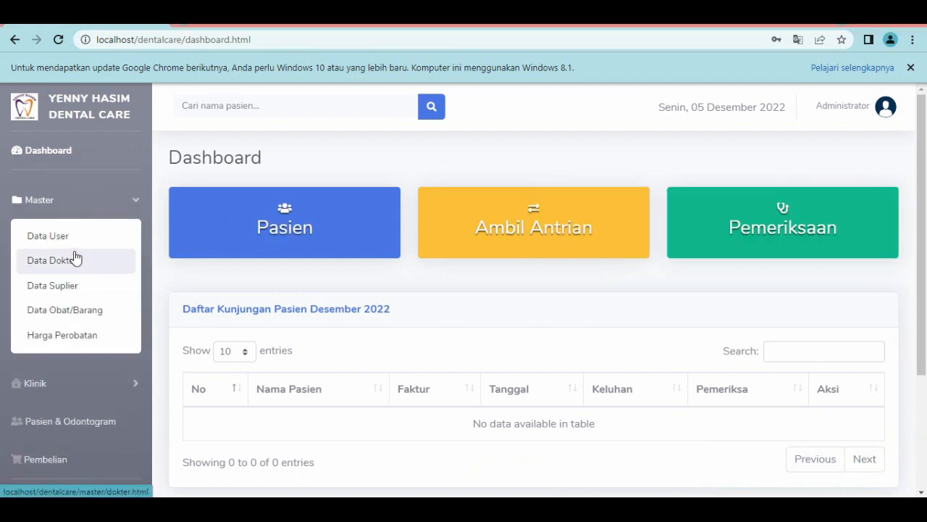
{"action": "left_click", "coordinate": [67, 242]}
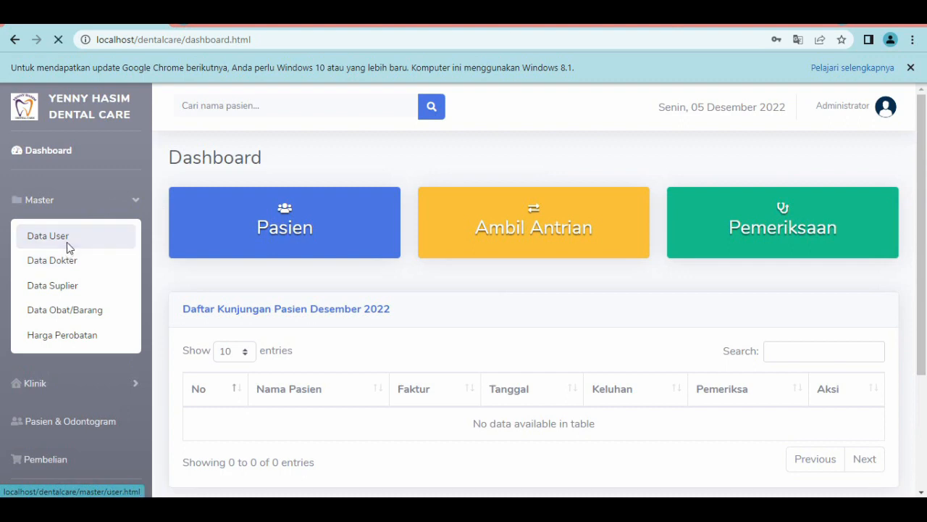
{"action": "left_click", "coordinate": [848, 288]}
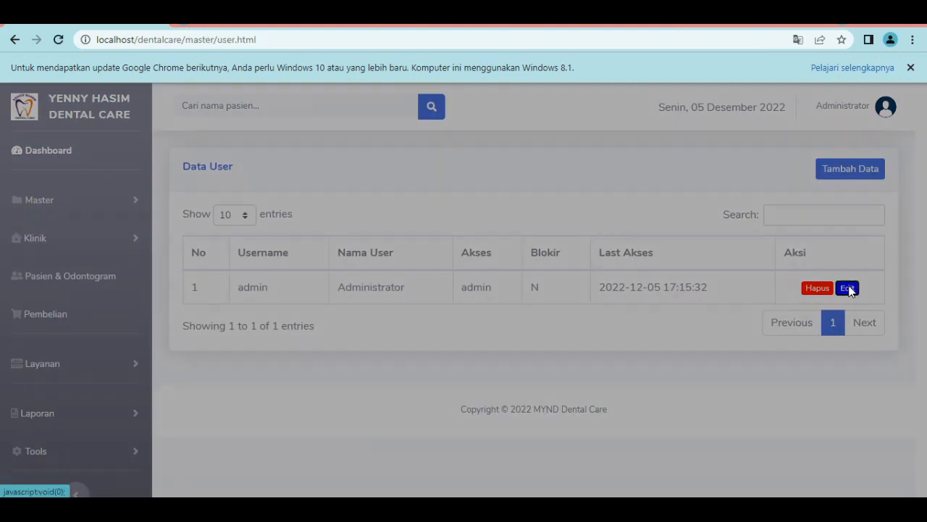
{"action": "left_click", "coordinate": [439, 255]}
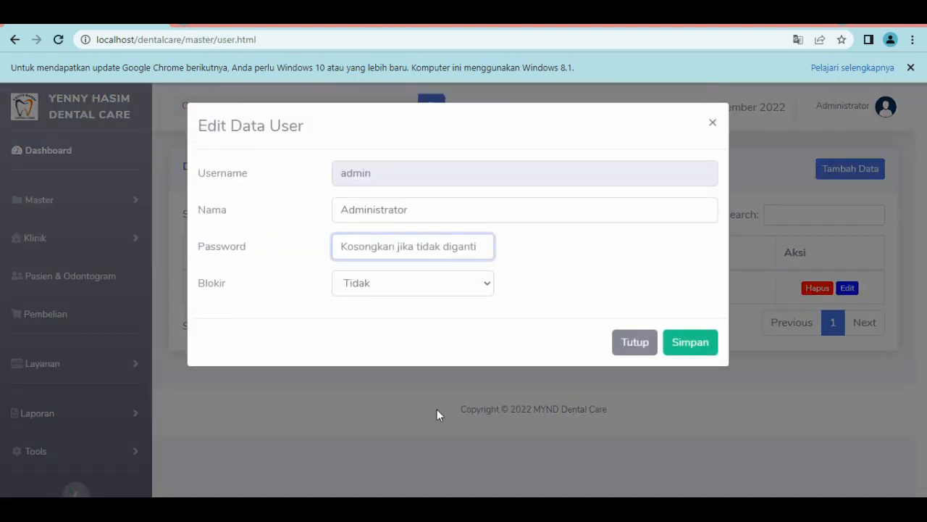
Bring Notepad over the edit form and add the line "isi untuk merubah" after a blank line.
{"action": "key", "text": "alt+Tab"}
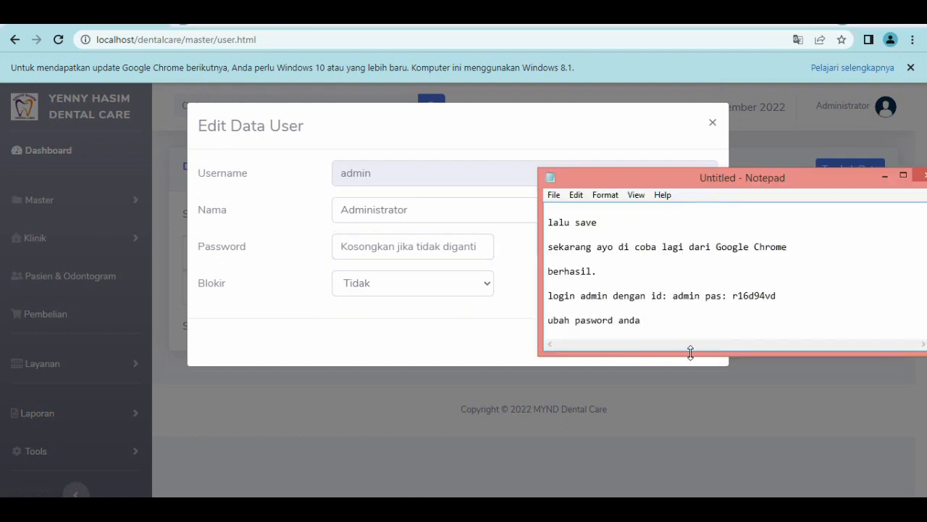
{"action": "key", "text": "Return"}
{"action": "key", "text": "Return"}
{"action": "type", "text": "isi untu"}
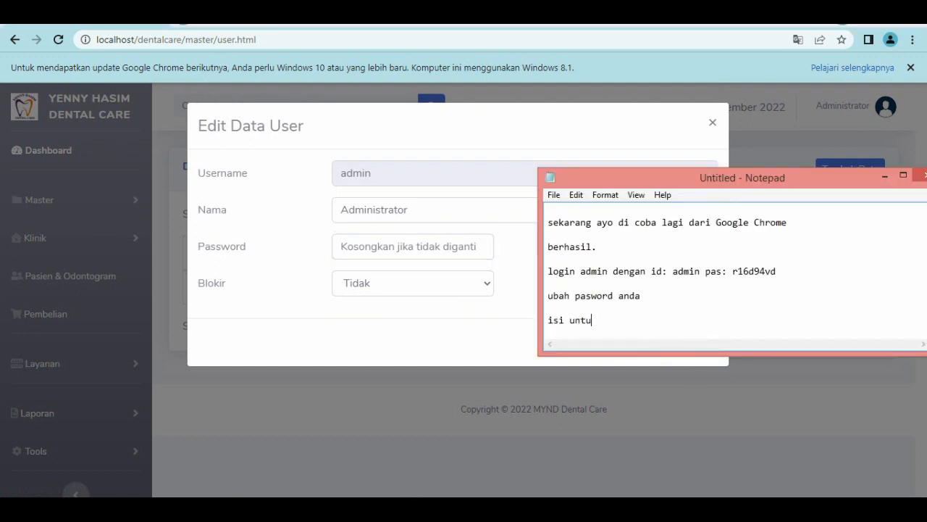
{"action": "type", "text": "k mer"}
{"action": "key", "text": "BackSpace"}
{"action": "type", "text": "erubah"}
Finish the notes with the separate closing line "selamat menggunakan .....".
{"action": "key", "text": "Return"}
{"action": "key", "text": "Return"}
{"action": "type", "text": "selamat"}
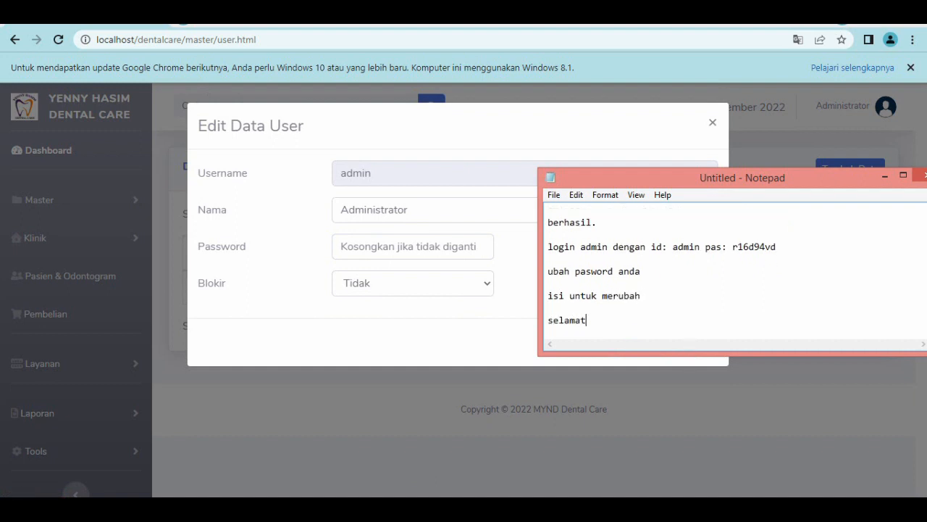
{"action": "type", "text": " menggunakan"}
{"action": "type", "text": "....."}
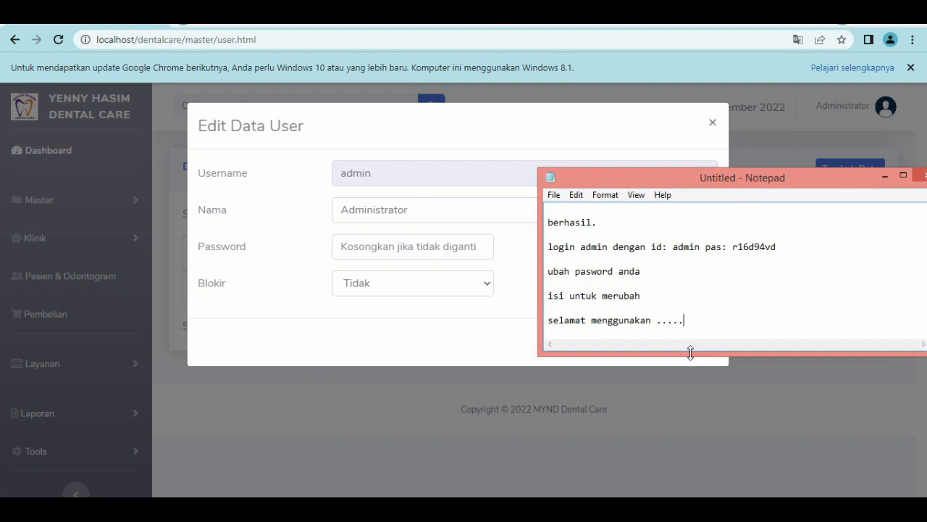